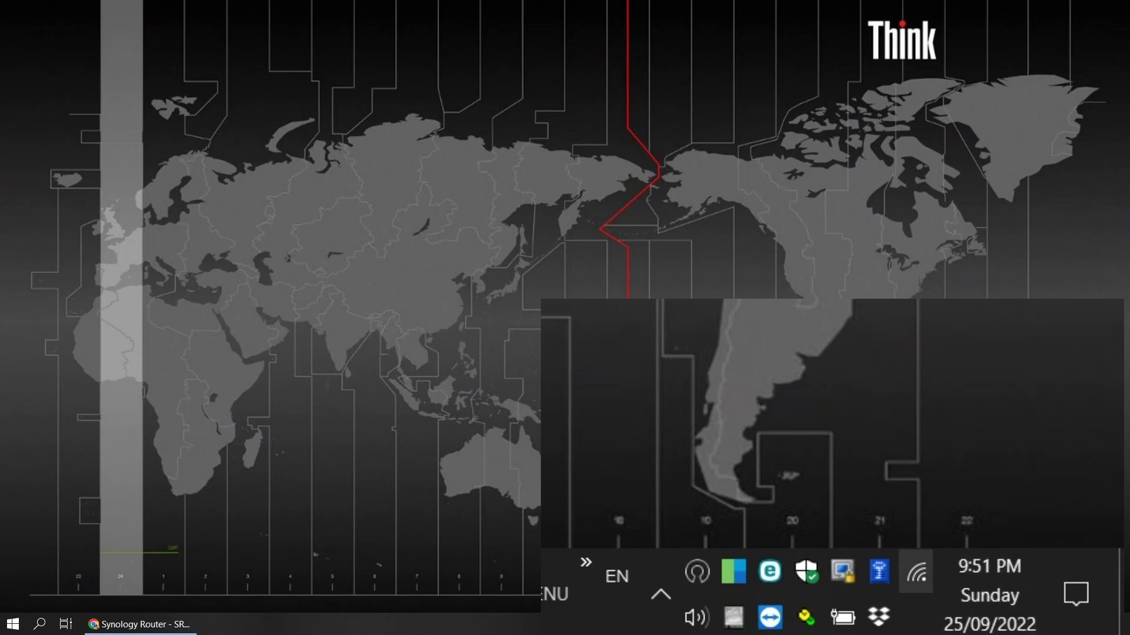
- Open the Network and Sharing Center from the Windows Network & Internet settings
right_click(915, 572)
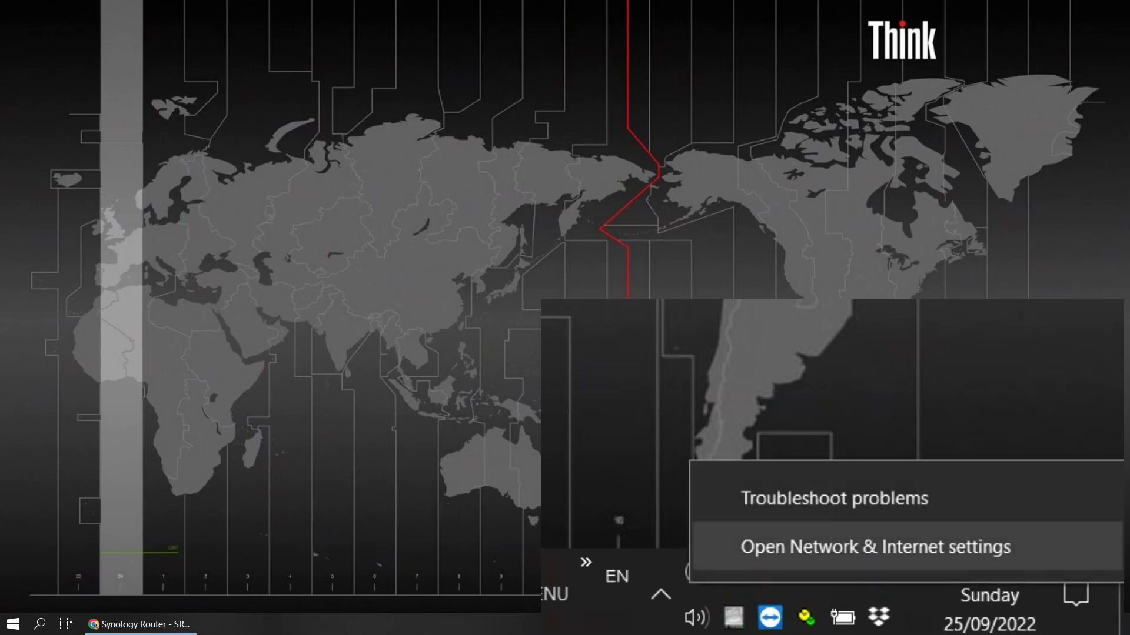
left_click(876, 546)
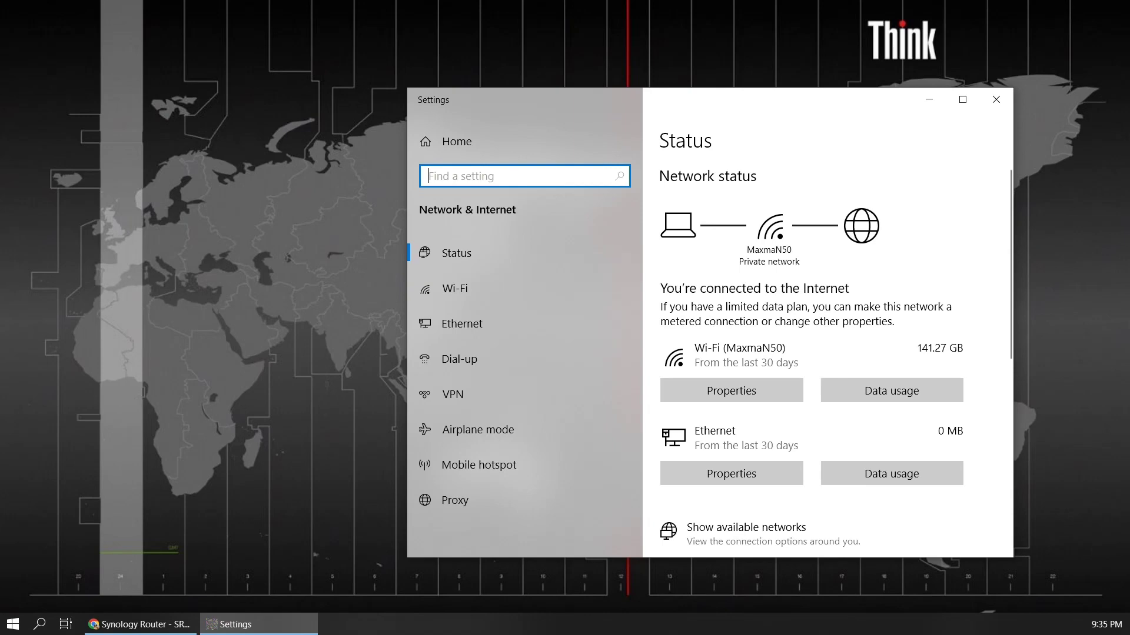
scroll(765, 329, "down", 3)
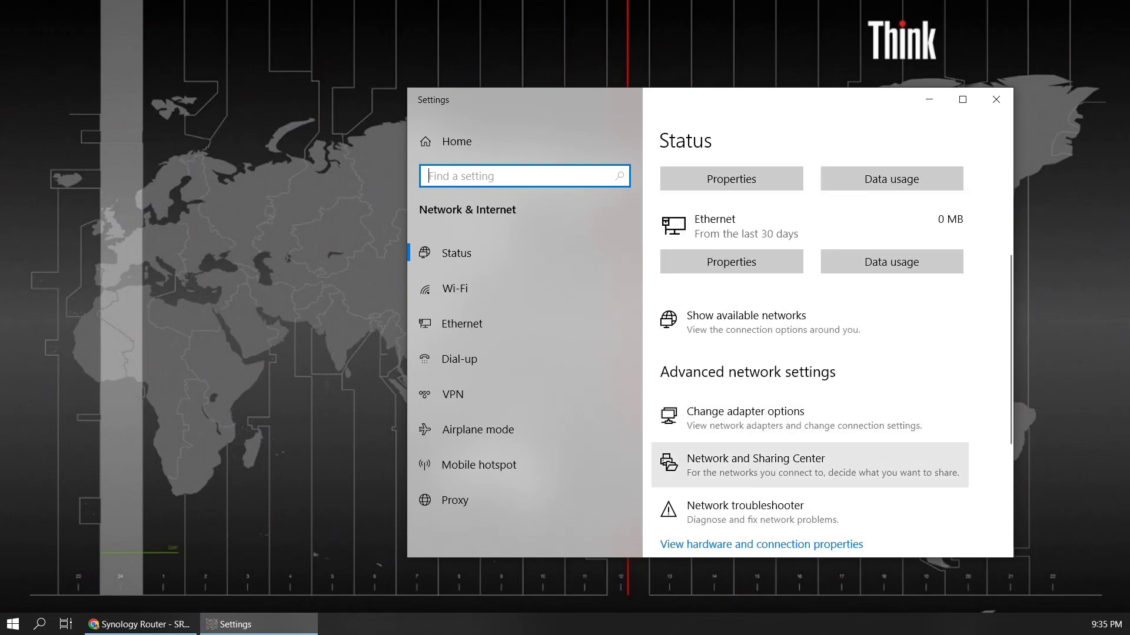
left_click(765, 464)
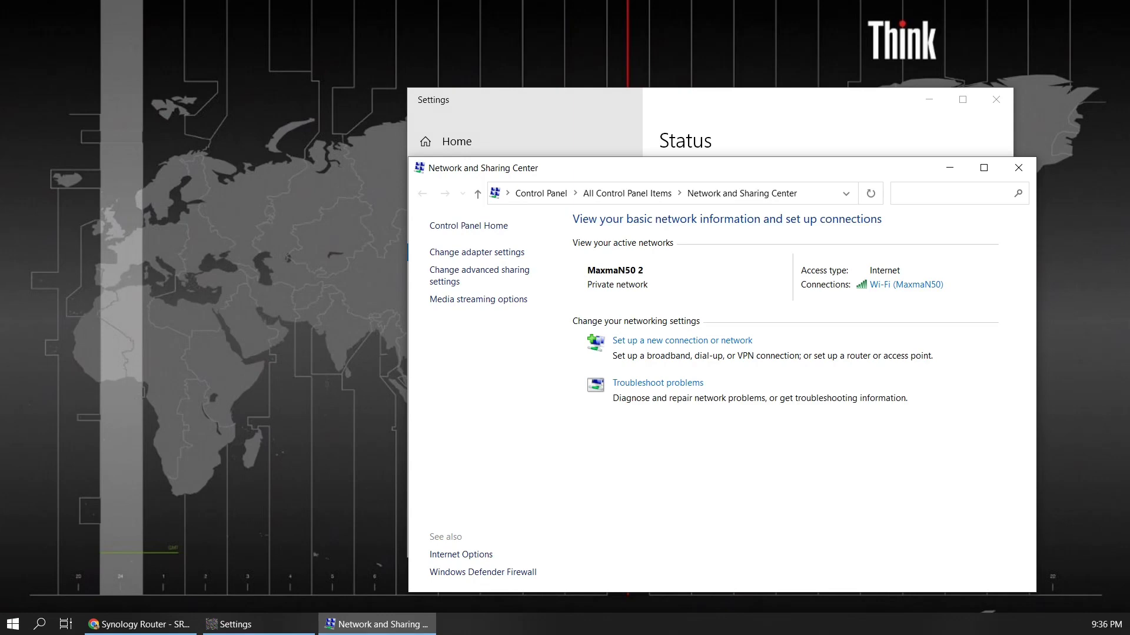
- Open the status of the active MaxmaN50 Wi-Fi connection and examine its network connection details, including the default gateway
left_click_drag(781, 179, 767, 93)
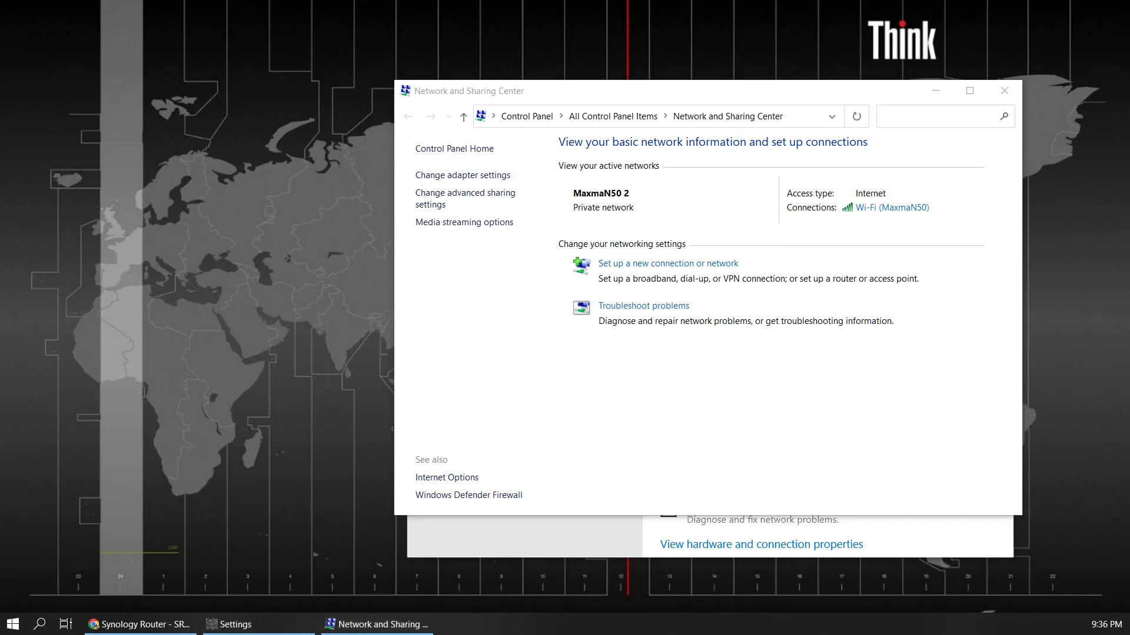
left_click_drag(1083, 260, 840, 144)
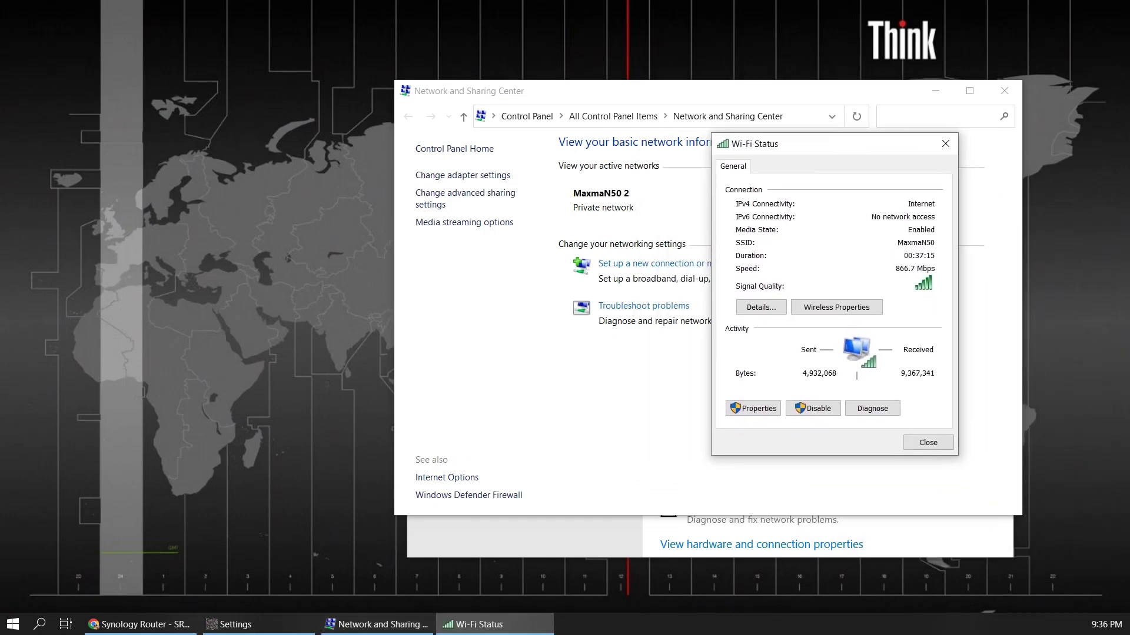
left_click(761, 308)
left_click_drag(899, 165, 864, 162)
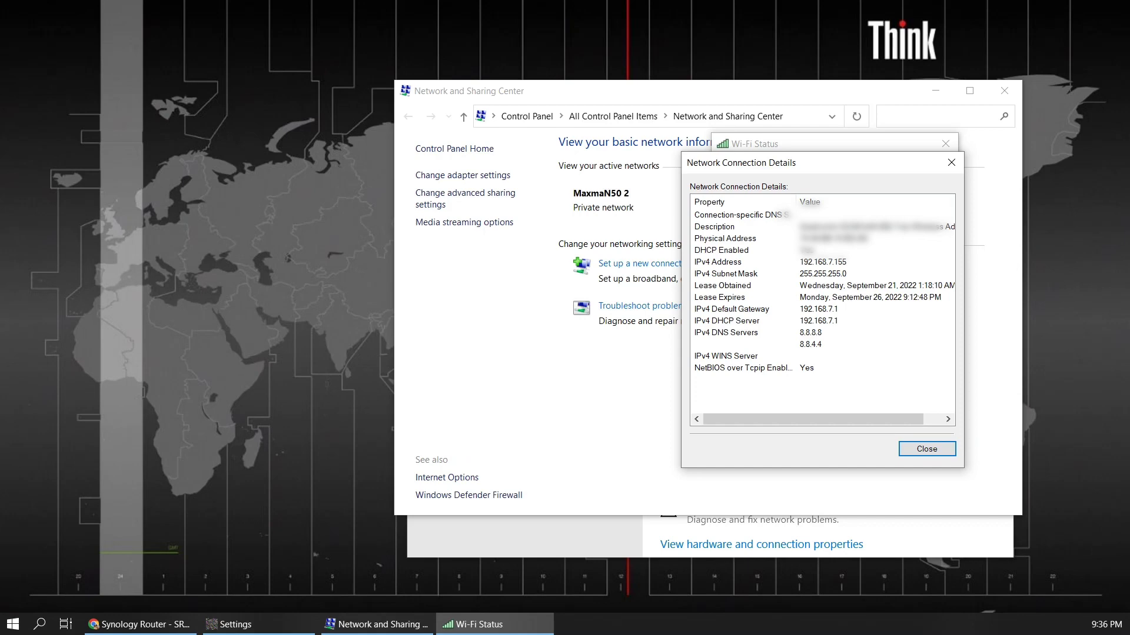
- Switch to the Synology Router page in Chrome and examine its address and Network Center's general Local Network settings
left_click(139, 624)
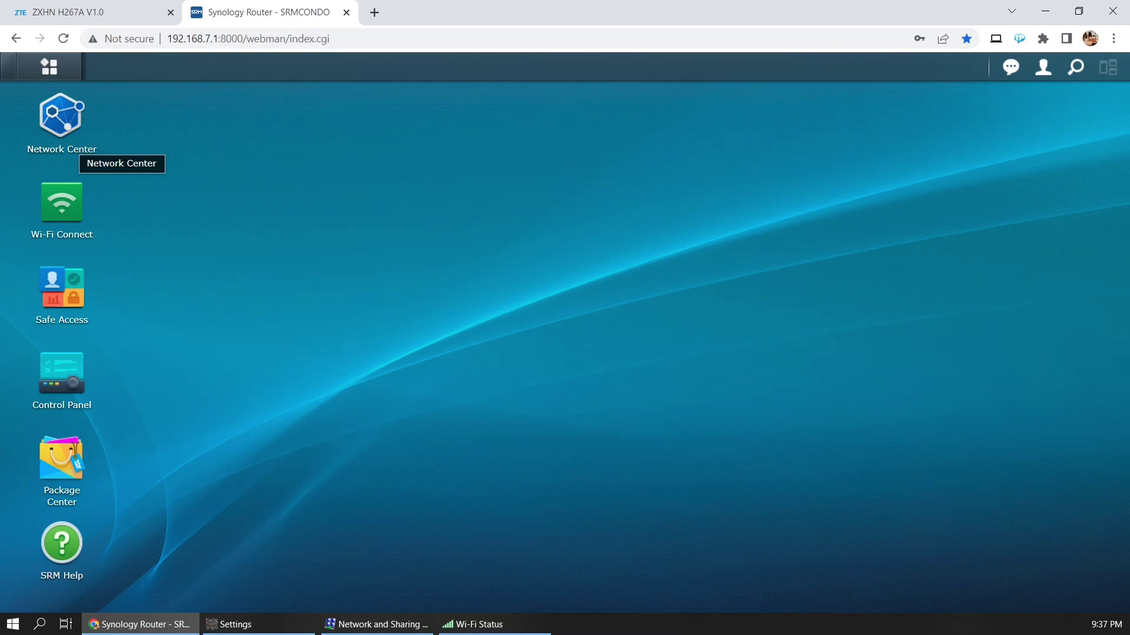
left_click(74, 141)
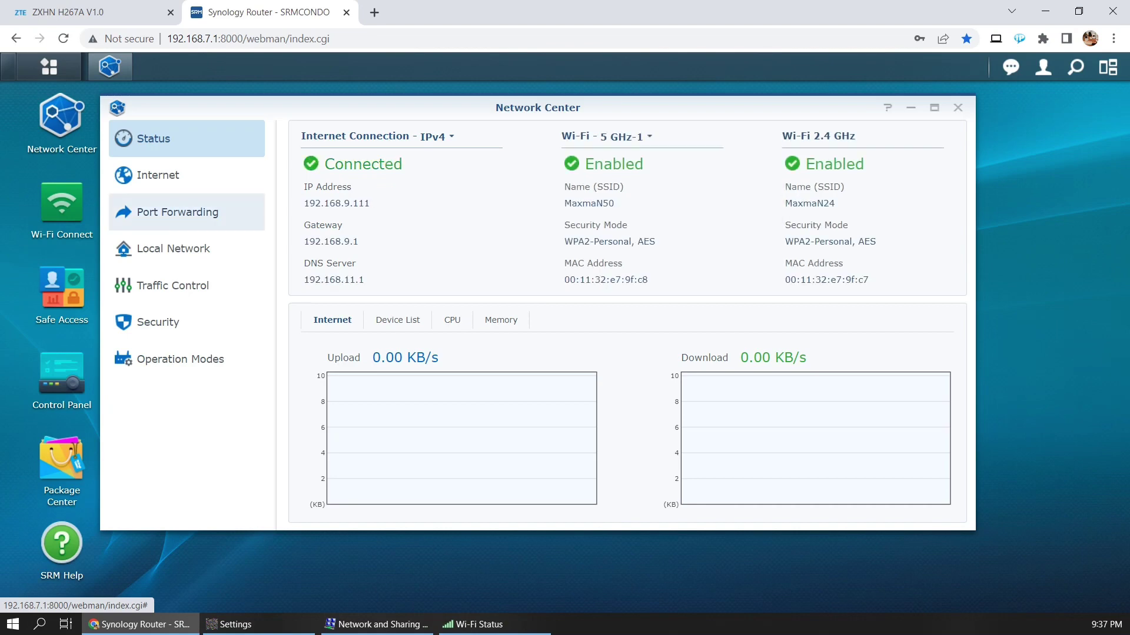
left_click(173, 248)
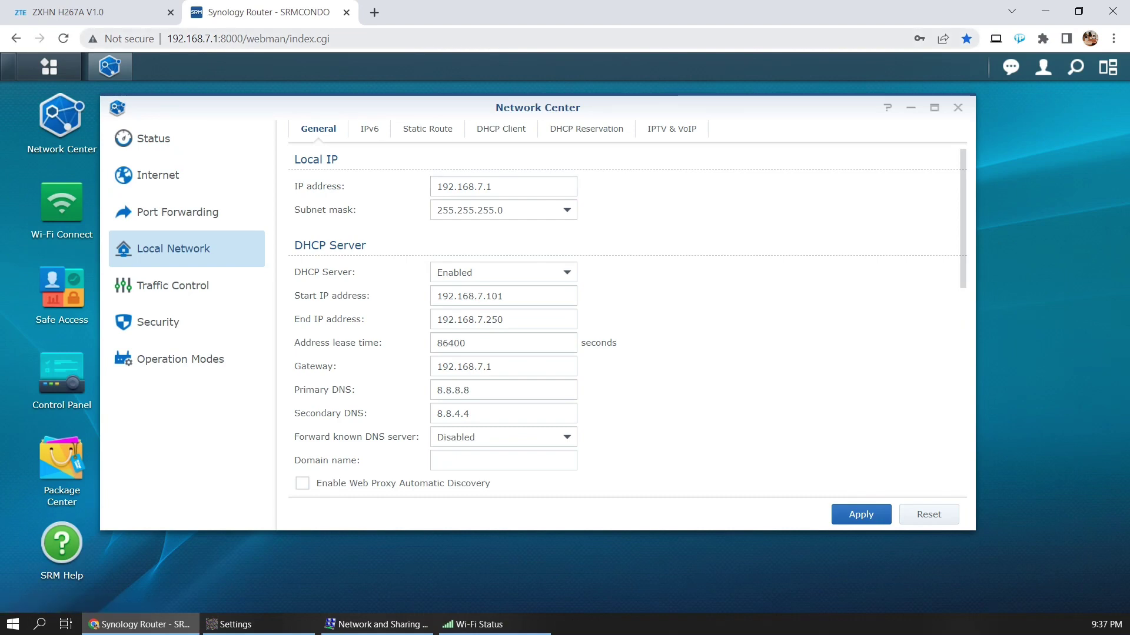
key("ctrl+l")
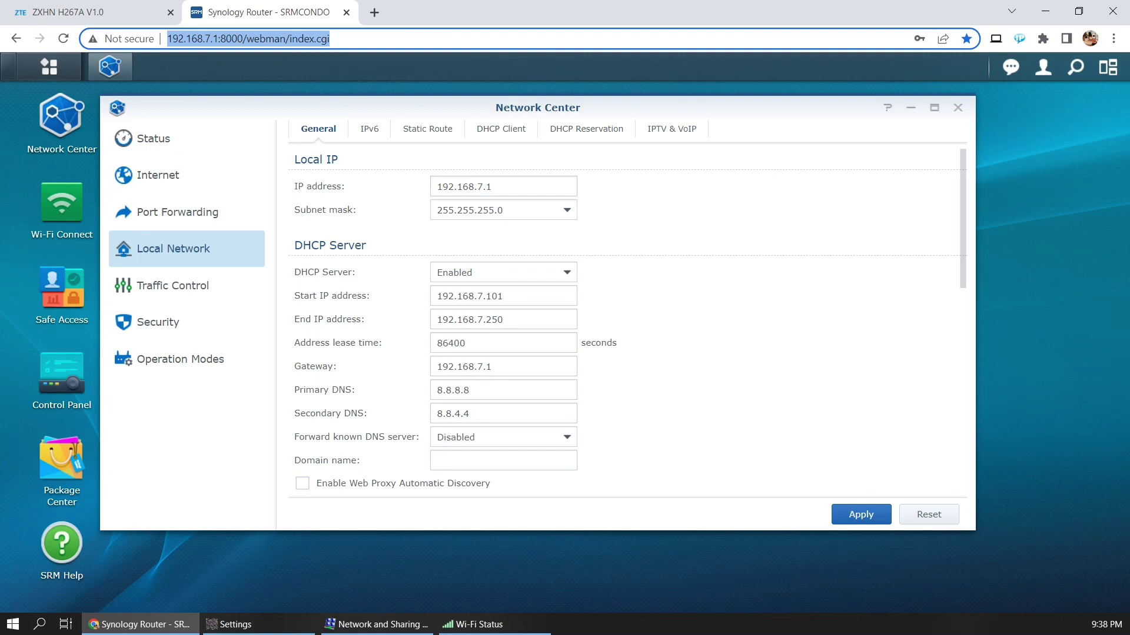
left_click(330, 38)
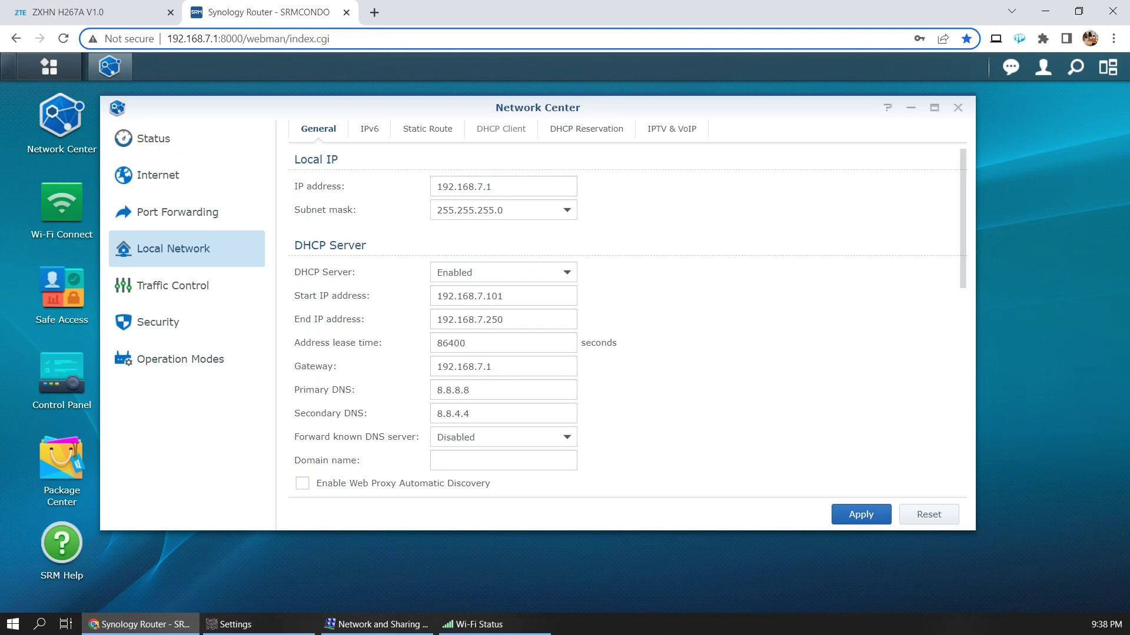
- Add the DHCP client at 192.168.7.120 to the router's address reservations
left_click(501, 128)
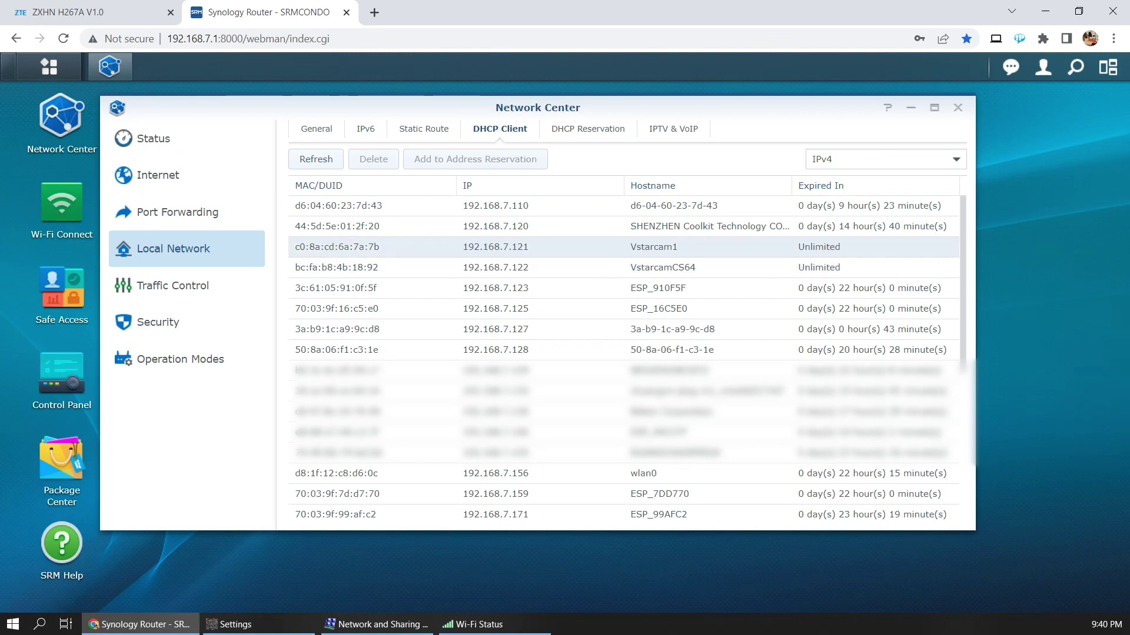
left_click(495, 206)
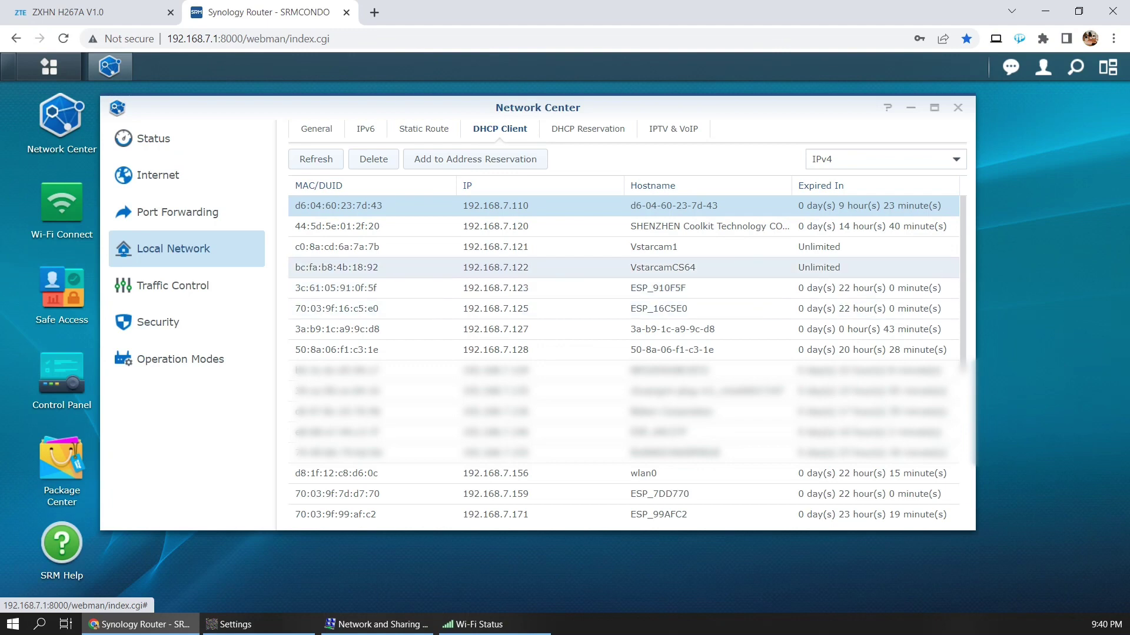
left_click(495, 226)
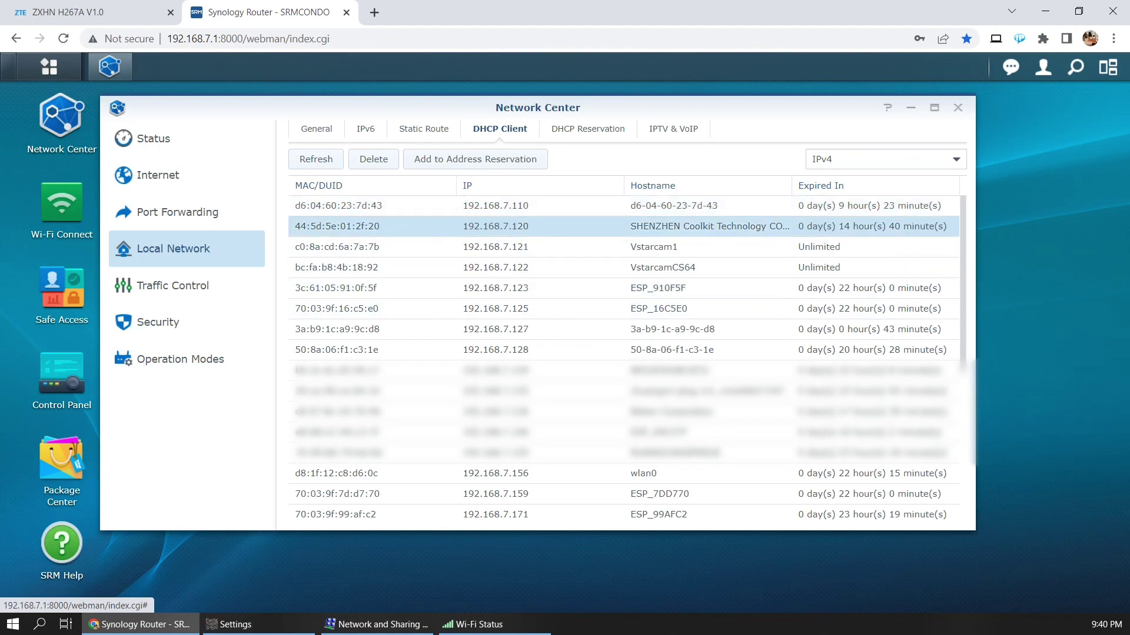
left_click(475, 159)
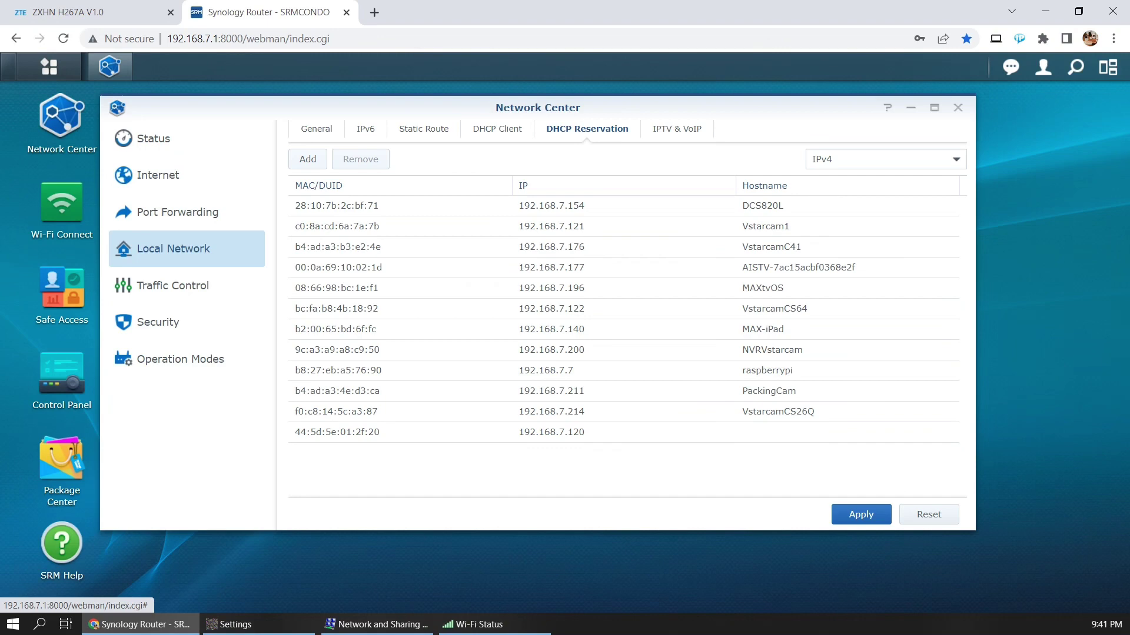
- Set the hostname of the 192.168.7.120 reservation to ToolKit and apply the change
left_click(559, 431)
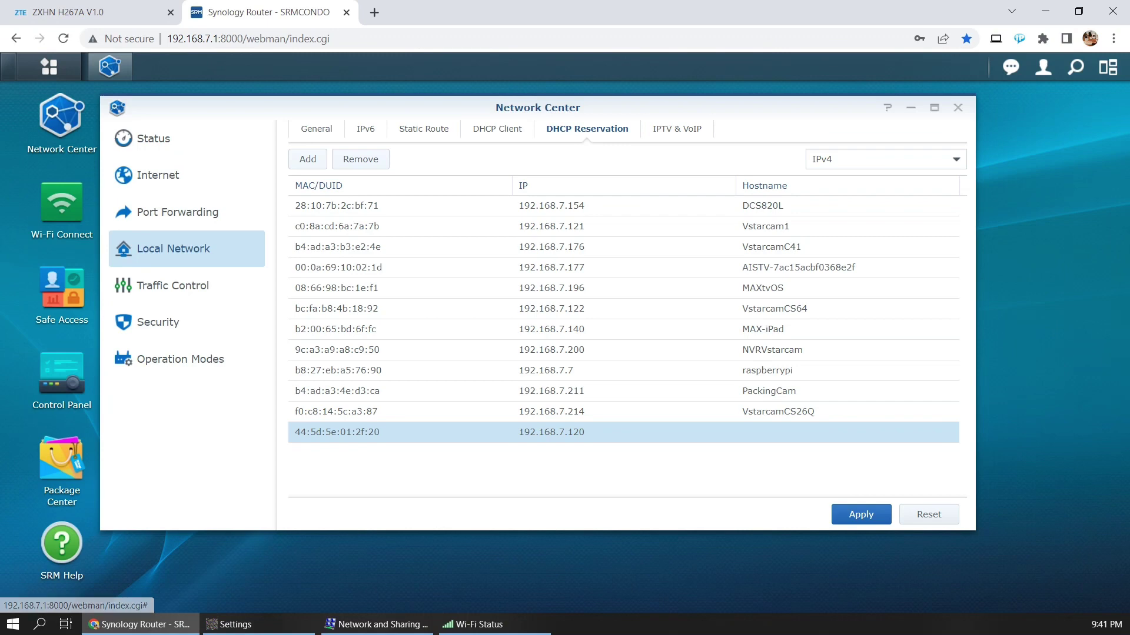
left_click(847, 433)
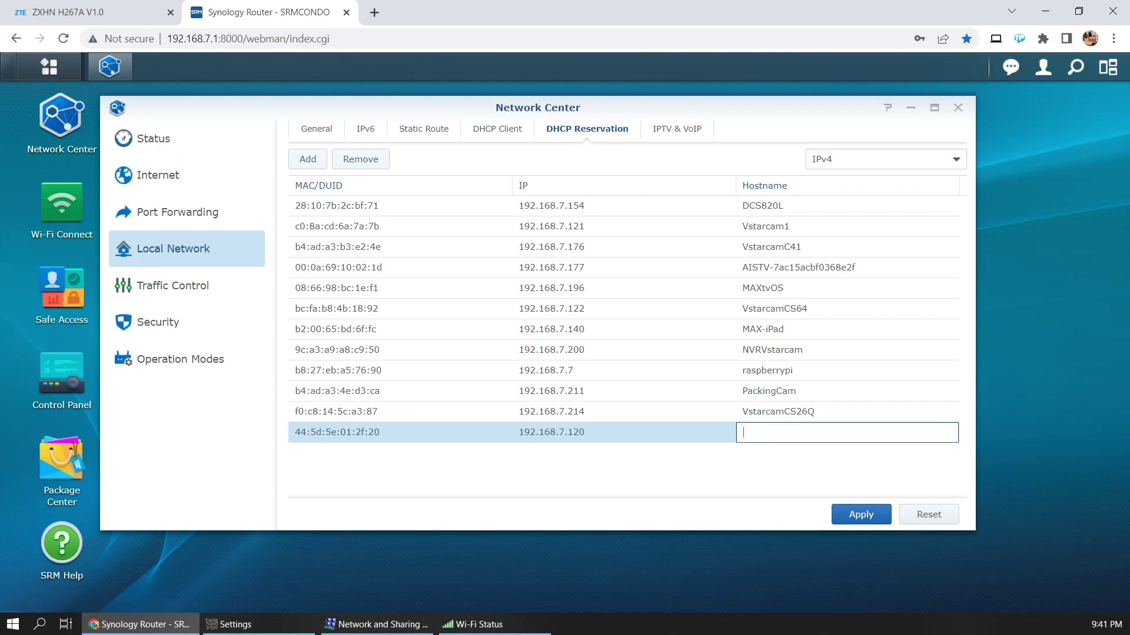
type("ToolKit")
left_click(861, 514)
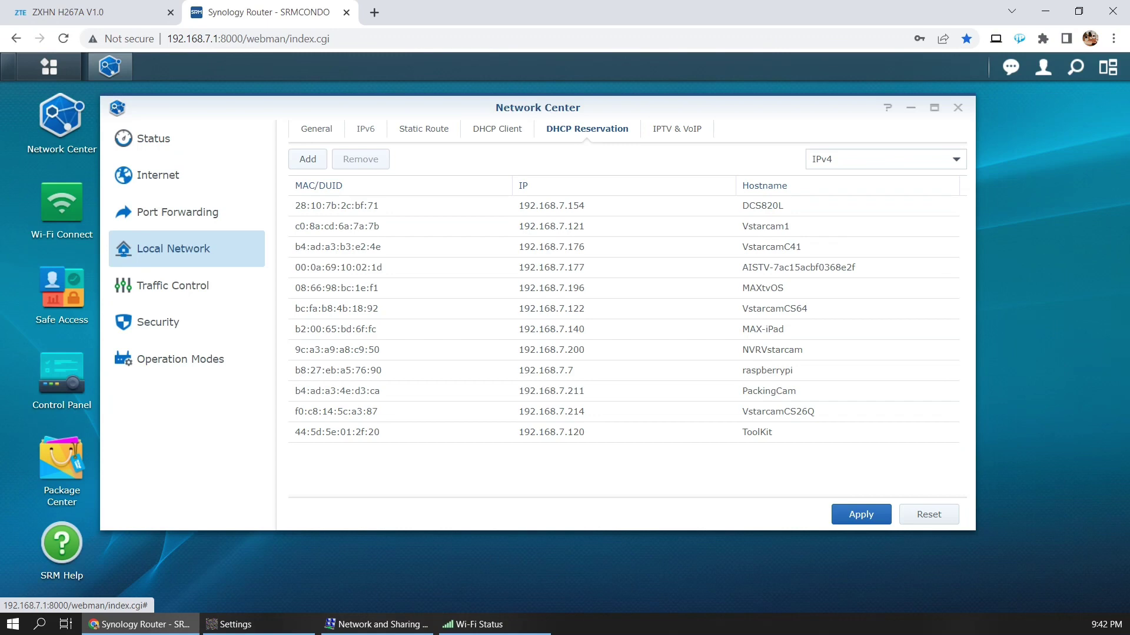
- Examine the DHCP server's start and end IP addresses in the general Local Network settings
left_click(317, 129)
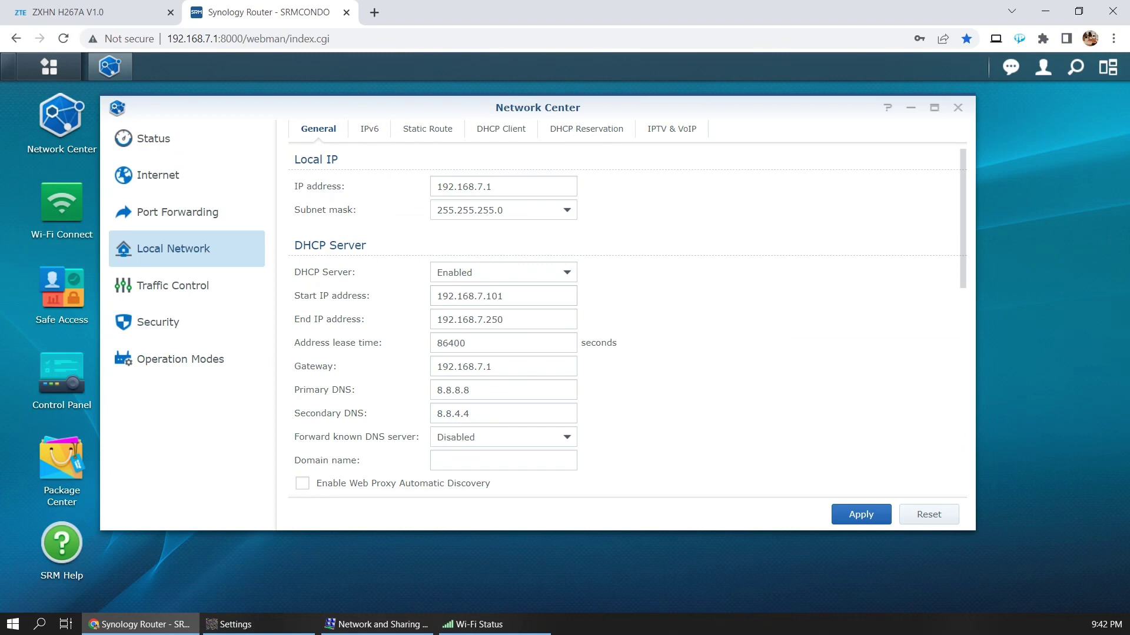
left_click(503, 319)
left_click(503, 296)
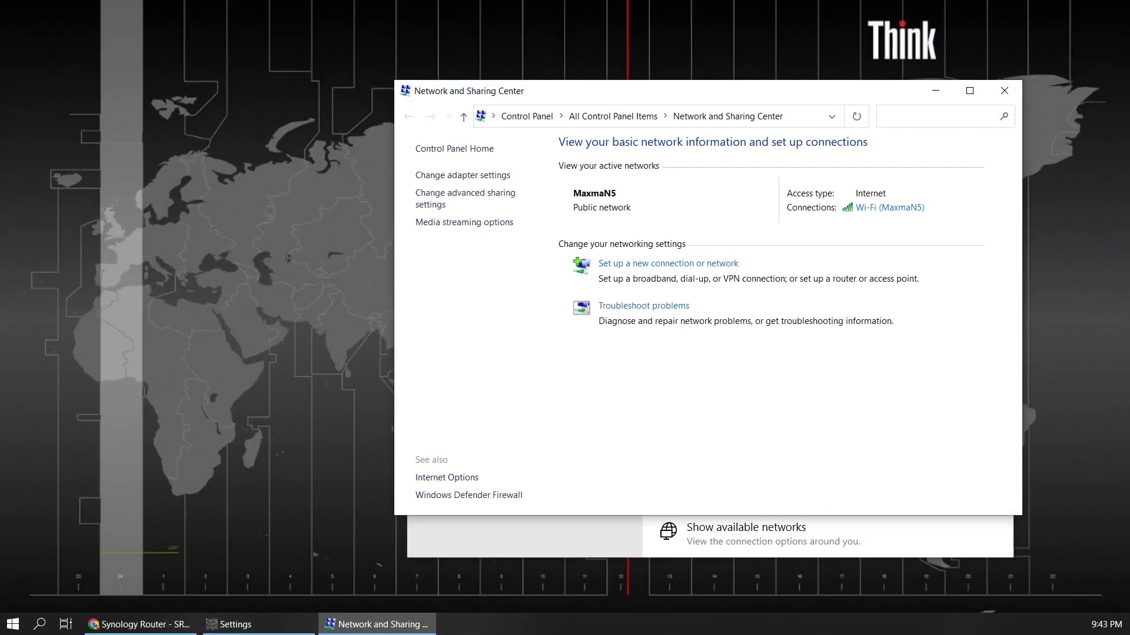
- Examine the network connection details of the MaxmaN5 Wi-Fi connection in the Network and Sharing Center, and close them
left_click_drag(775, 89, 762, 90)
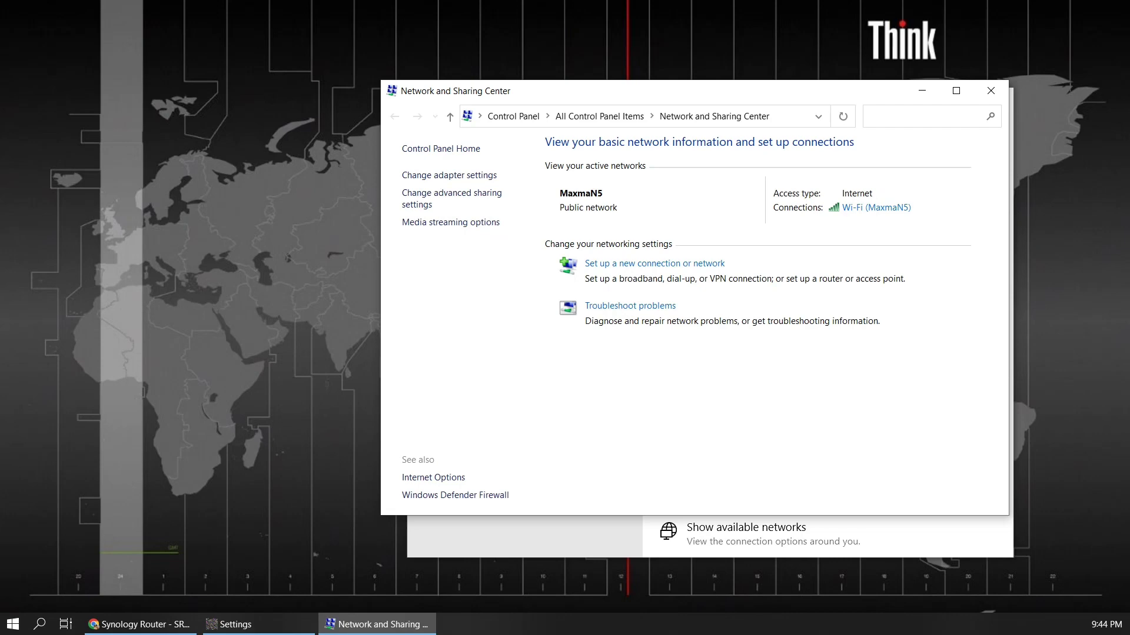
left_click(877, 207)
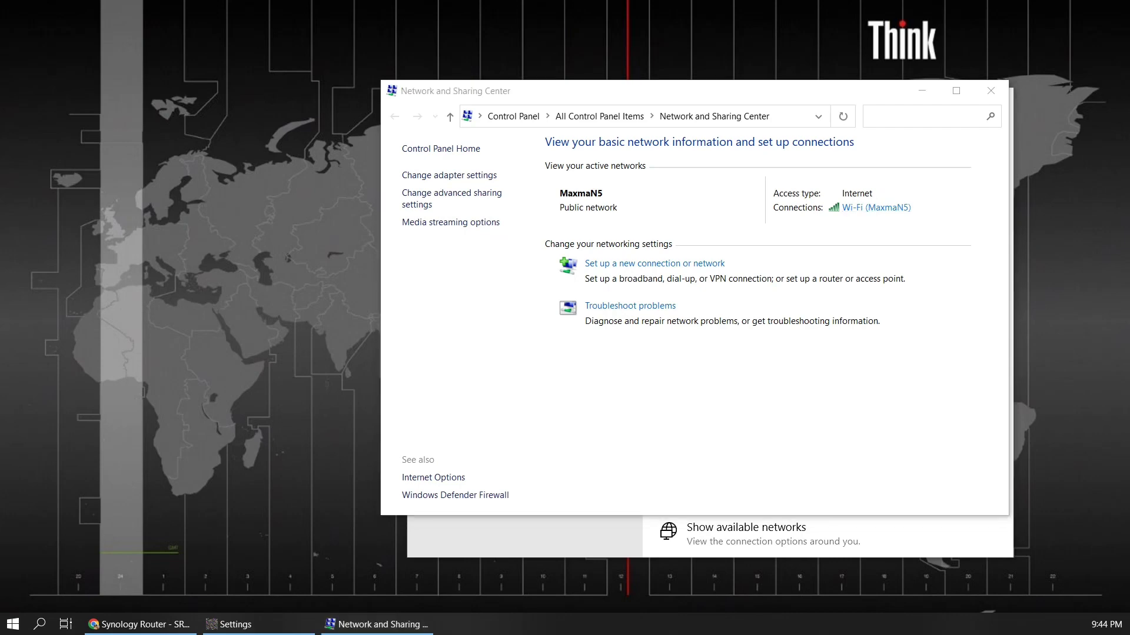
left_click_drag(812, 108, 778, 122)
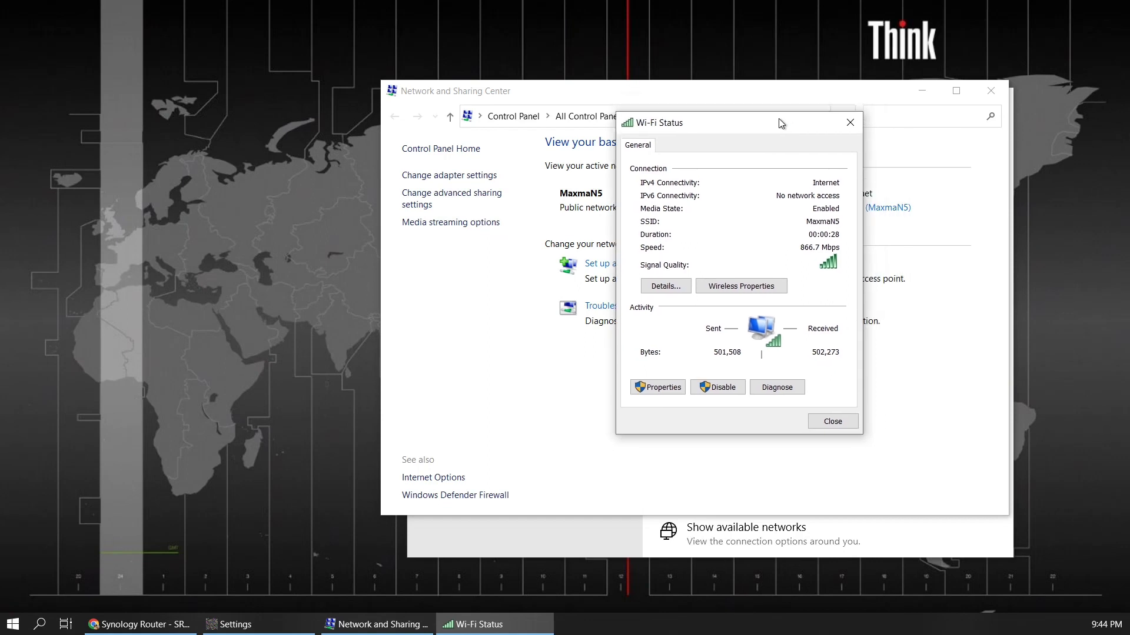
key("shift+Tab")
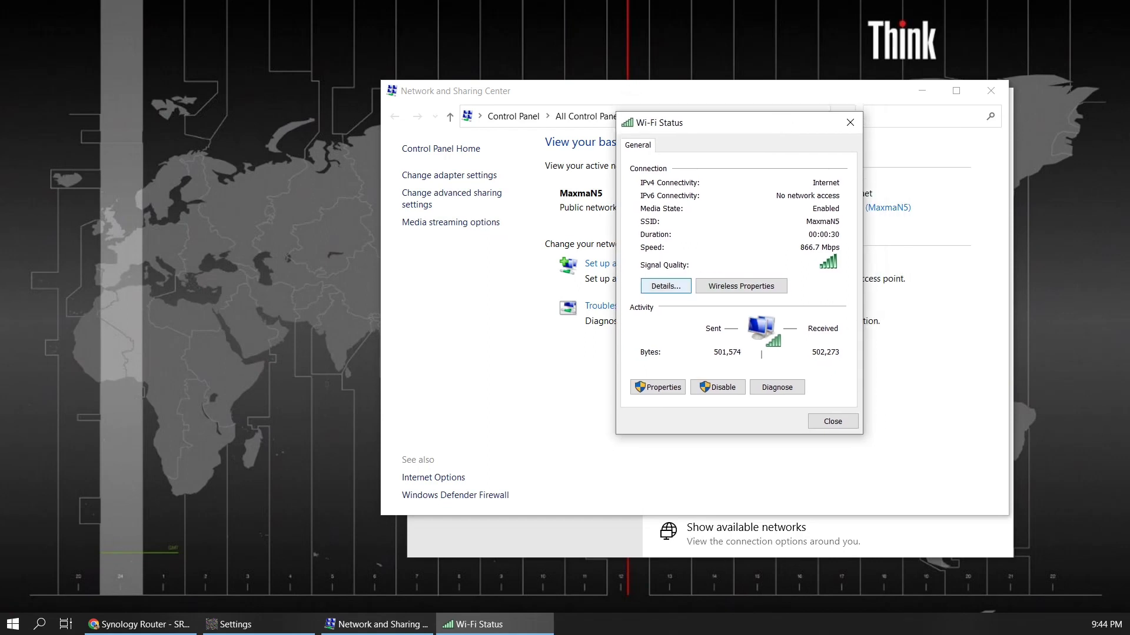
key("space")
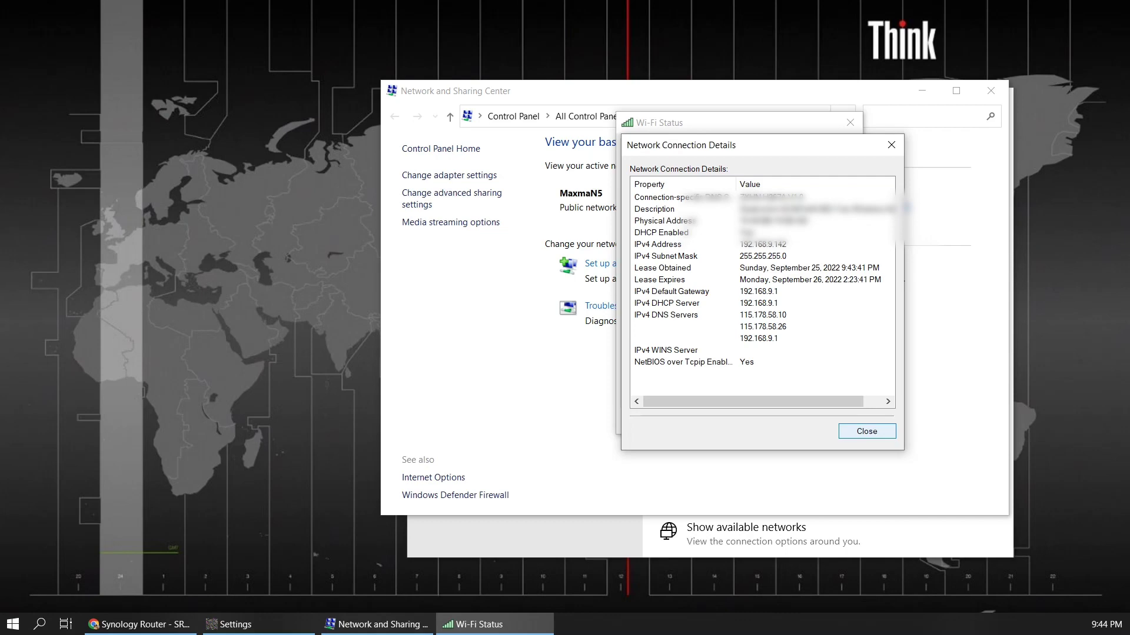
key("Escape")
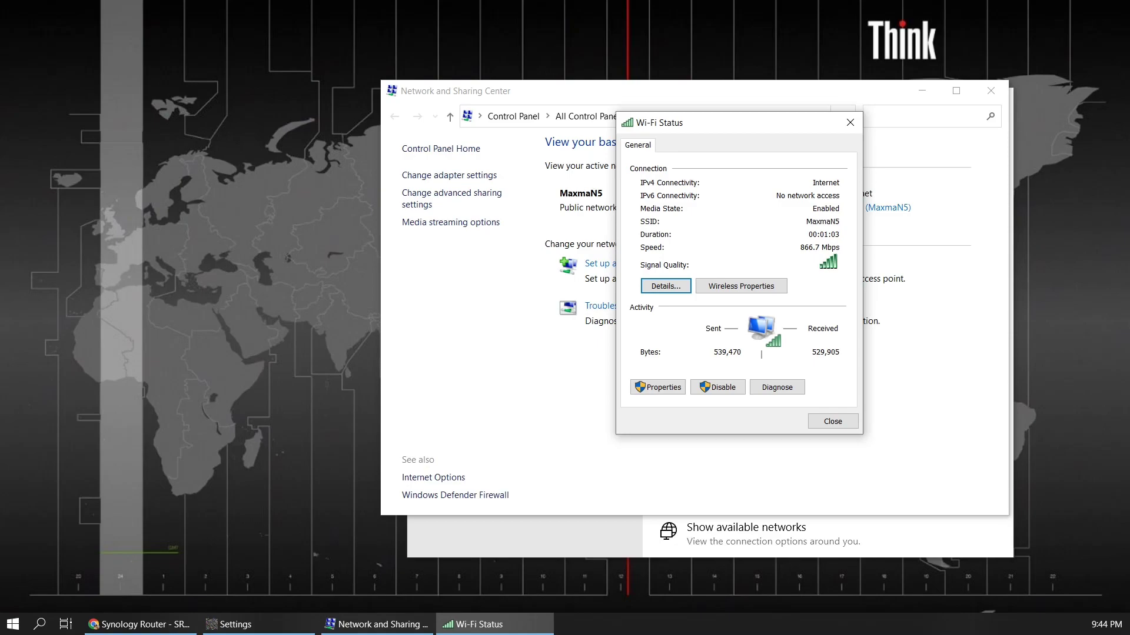
- Switch to the ZXHN H267A router's sign-in page in Chrome and check its address, 192.168.9.1
left_click(138, 624)
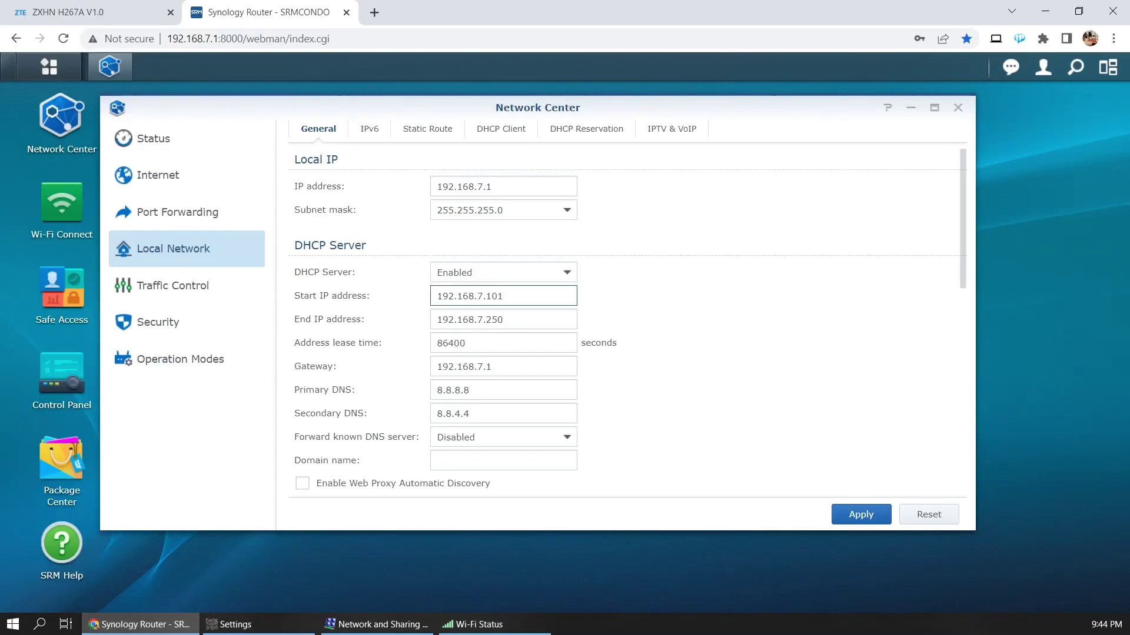
key("ctrl+shift+Tab")
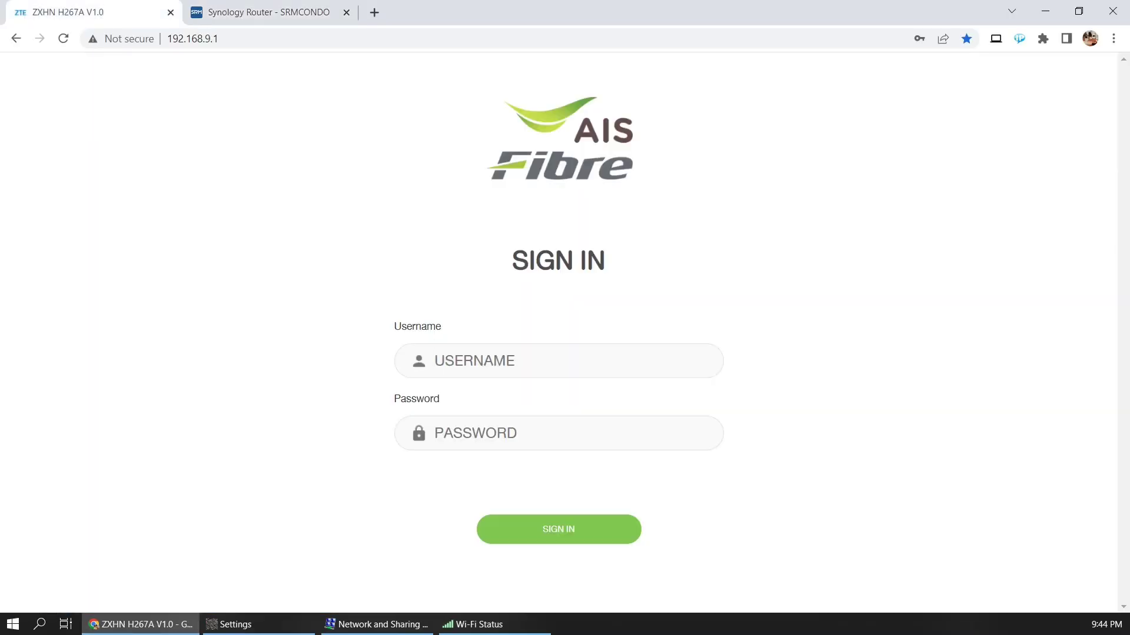
key("ctrl+l")
left_click(218, 38)
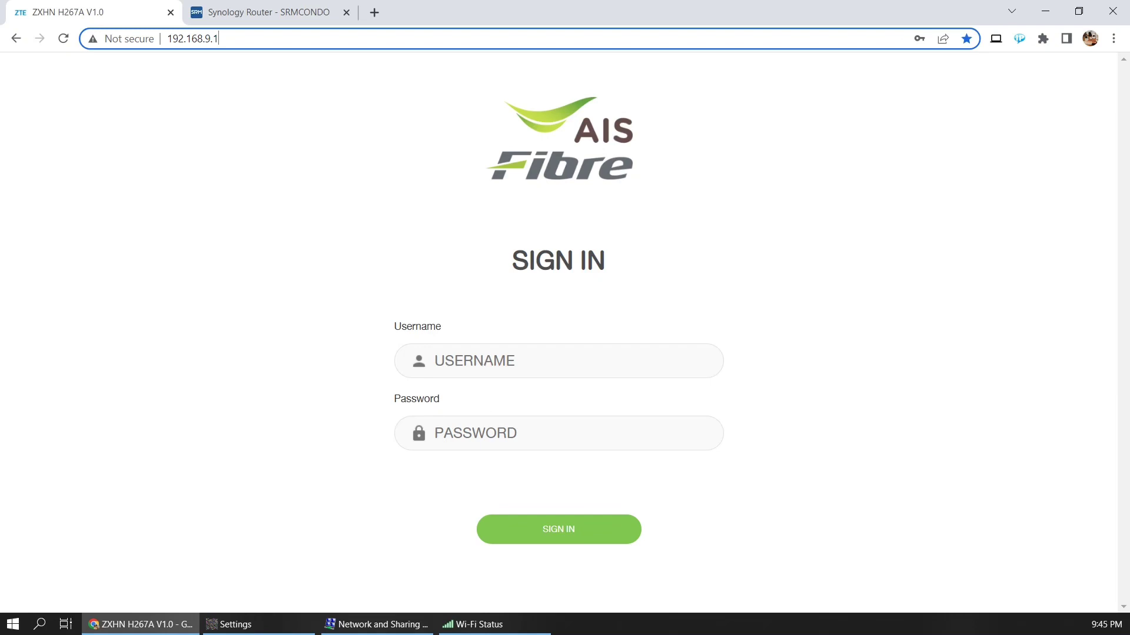
- Sign in to the ZXHN H267A router as admin, filling the password field with the saved account password
left_click(484, 361)
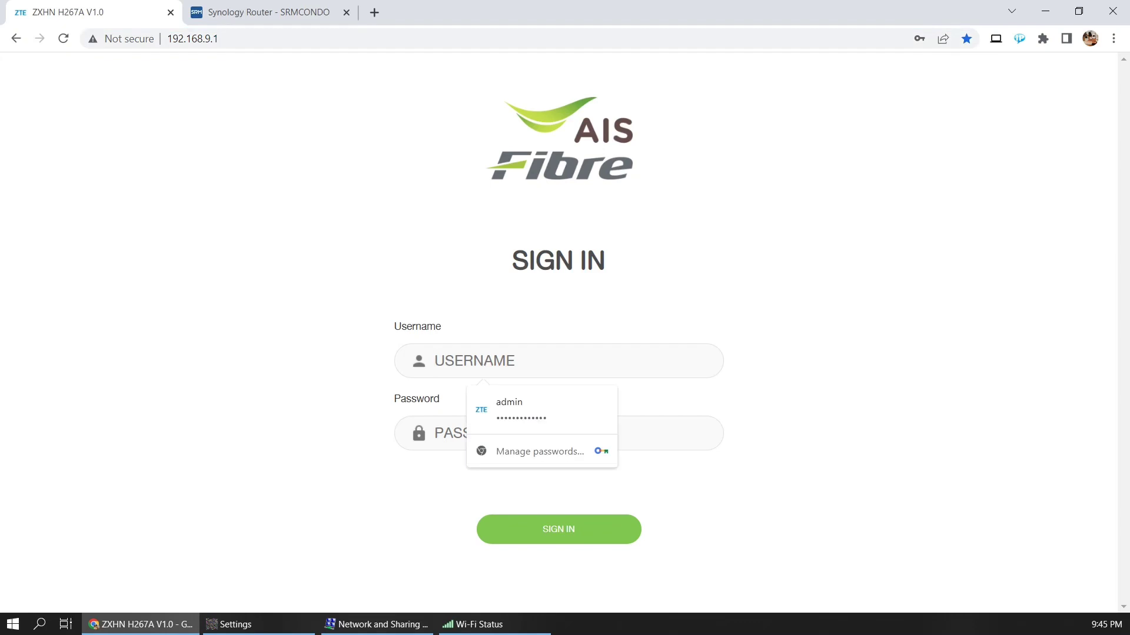
key("Down")
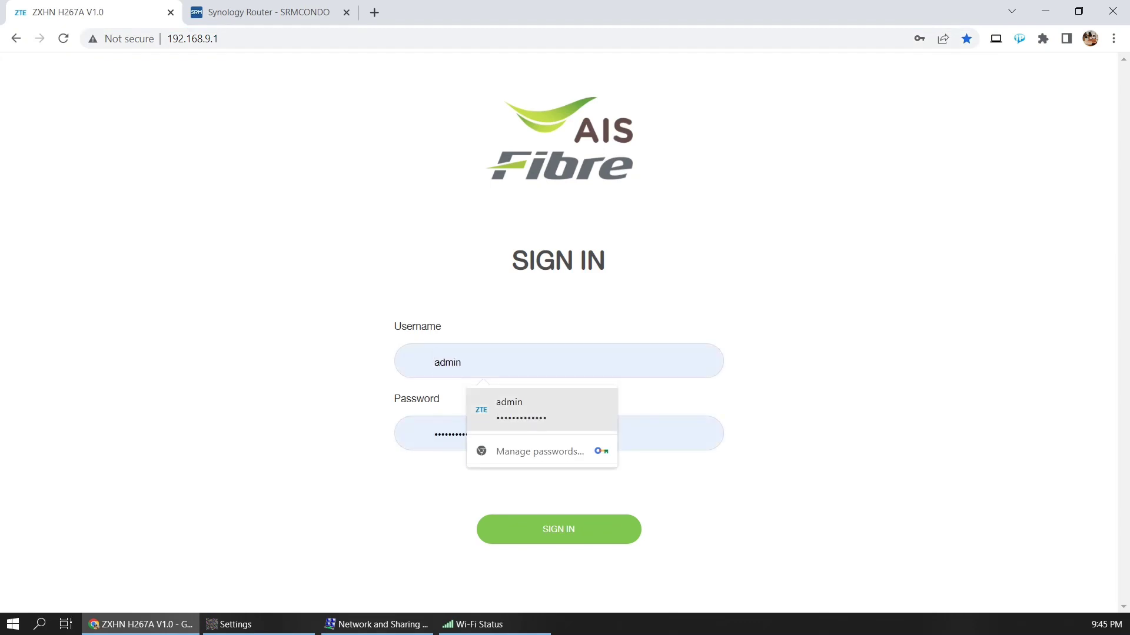
key("Return")
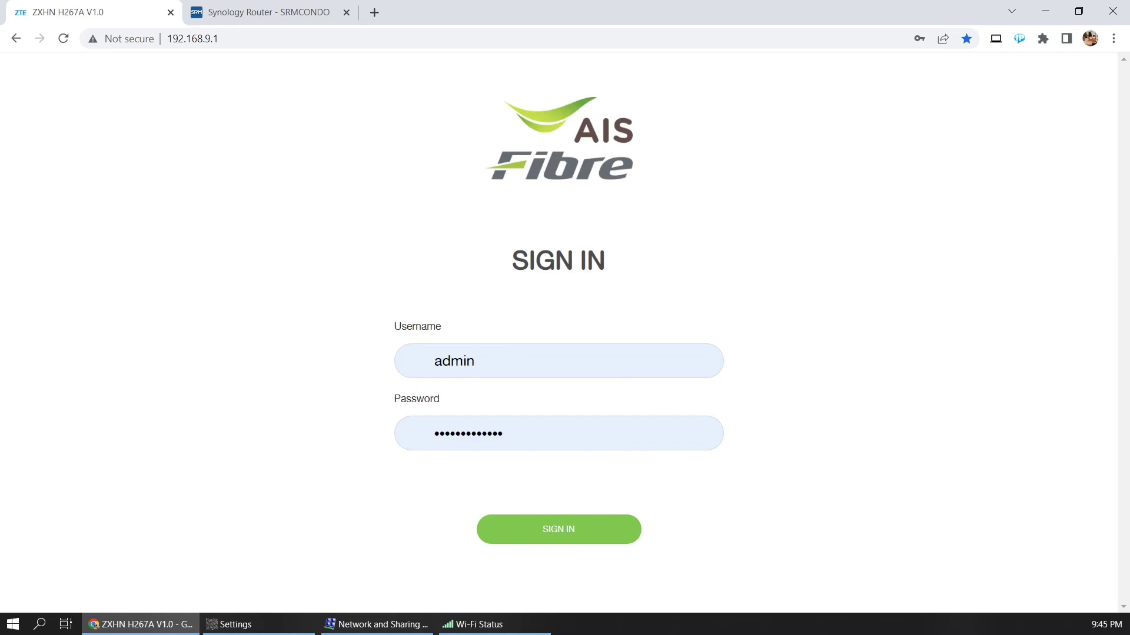
key("Return")
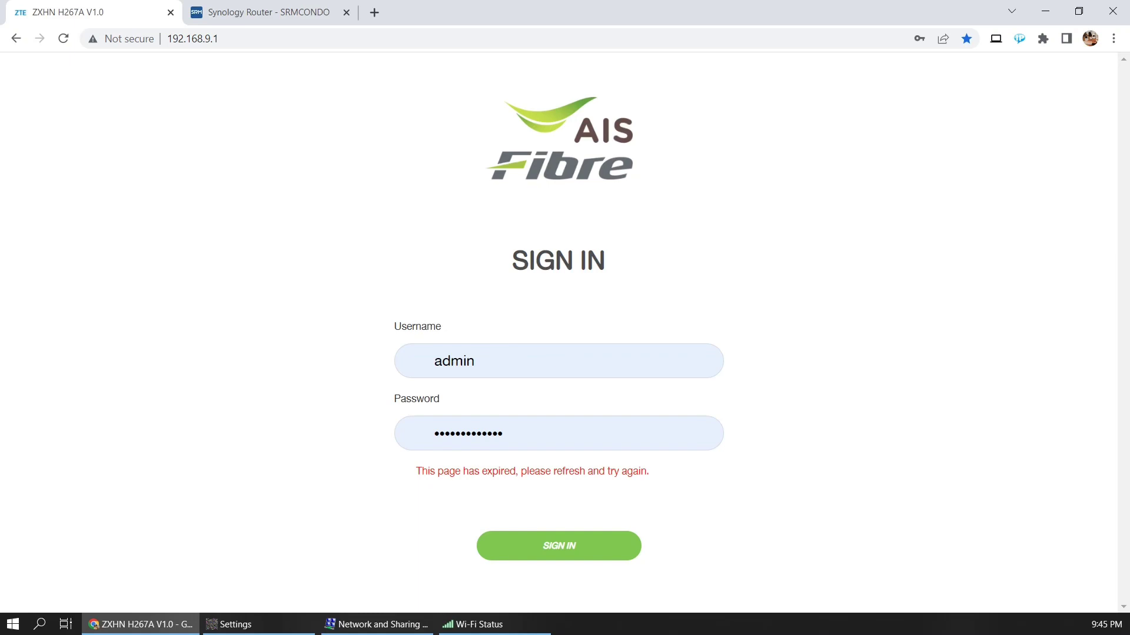
key("Return")
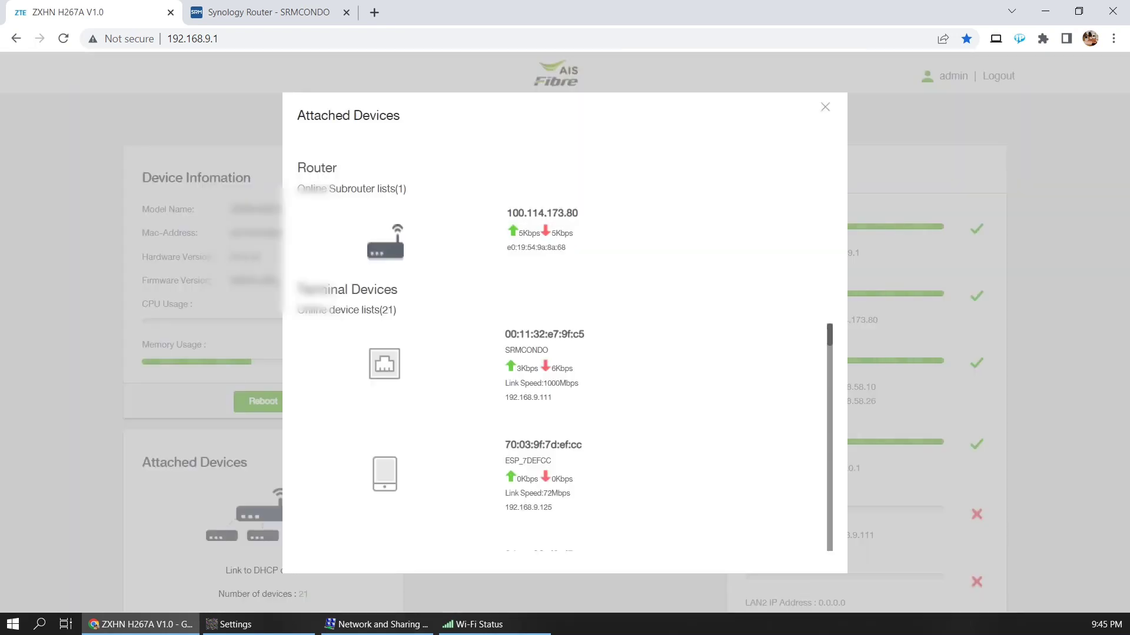
- Examine the MAC addresses, host names and IP addresses of the online terminal devices in the Attached Devices list, and close it
scroll(553, 436, "down", 5)
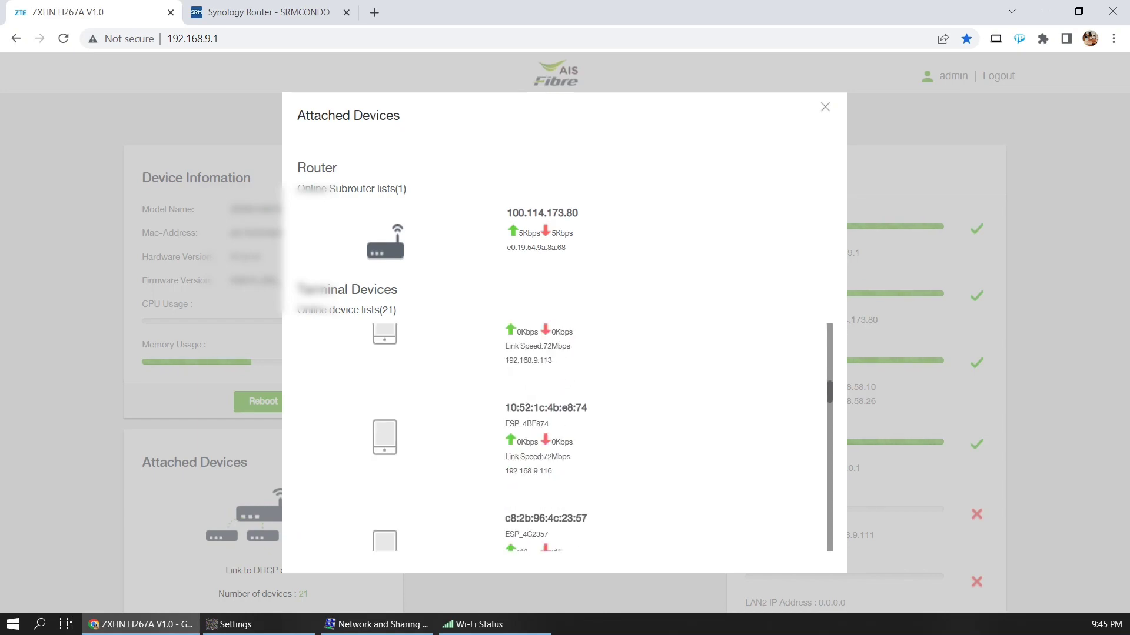
left_click_drag(505, 408, 587, 408)
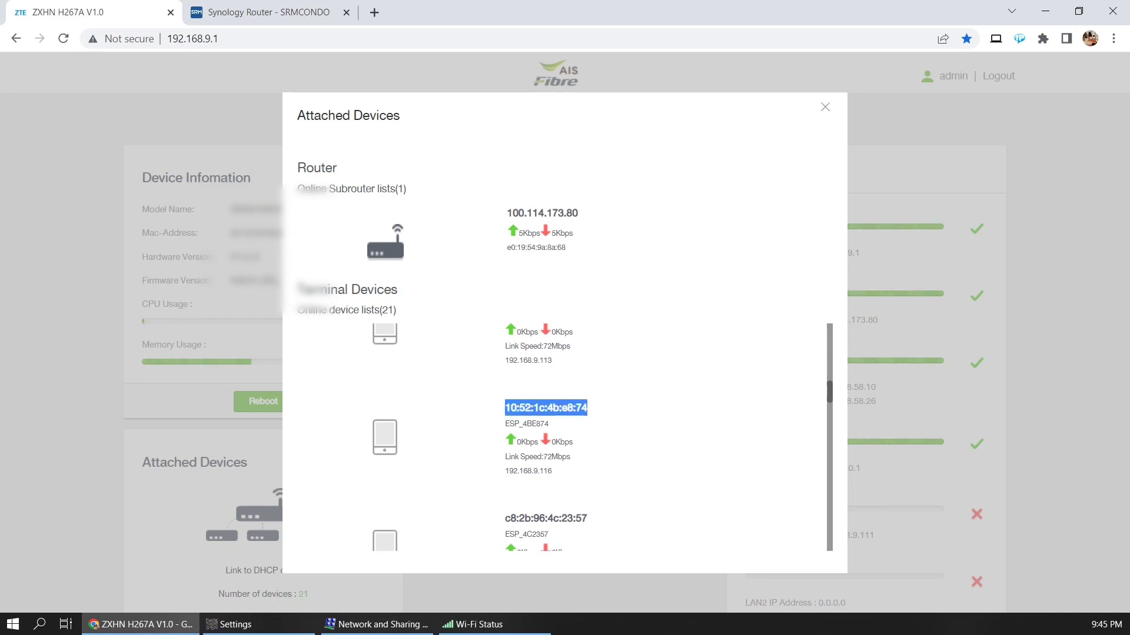
left_click_drag(505, 457, 552, 472)
left_click(647, 459)
left_click(523, 471)
left_click(552, 471)
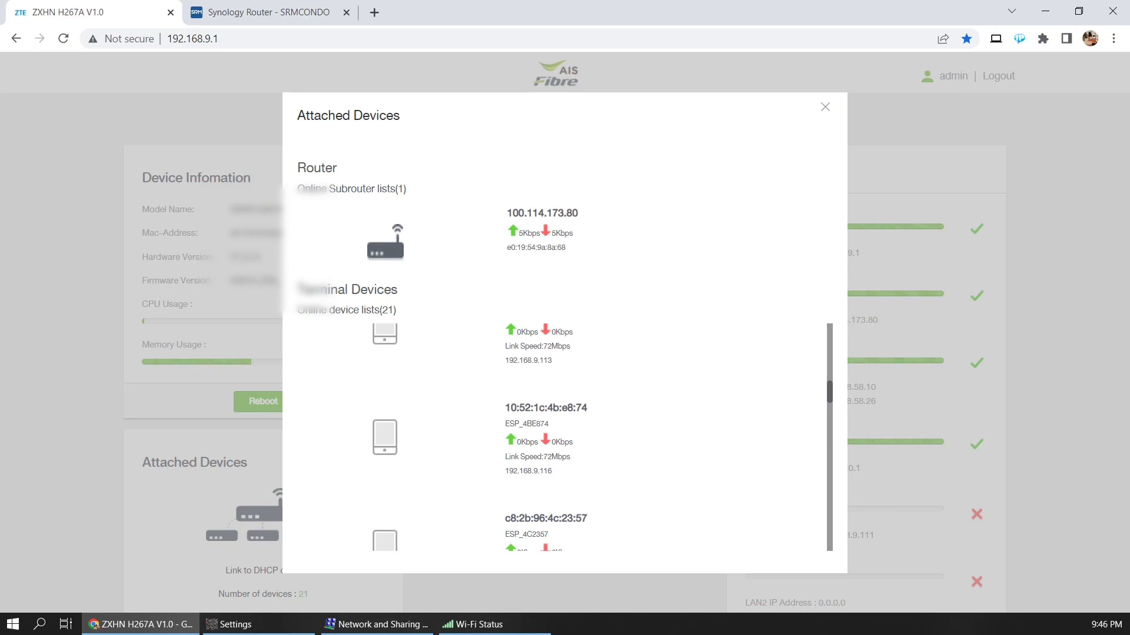
scroll(603, 438, "down", 10)
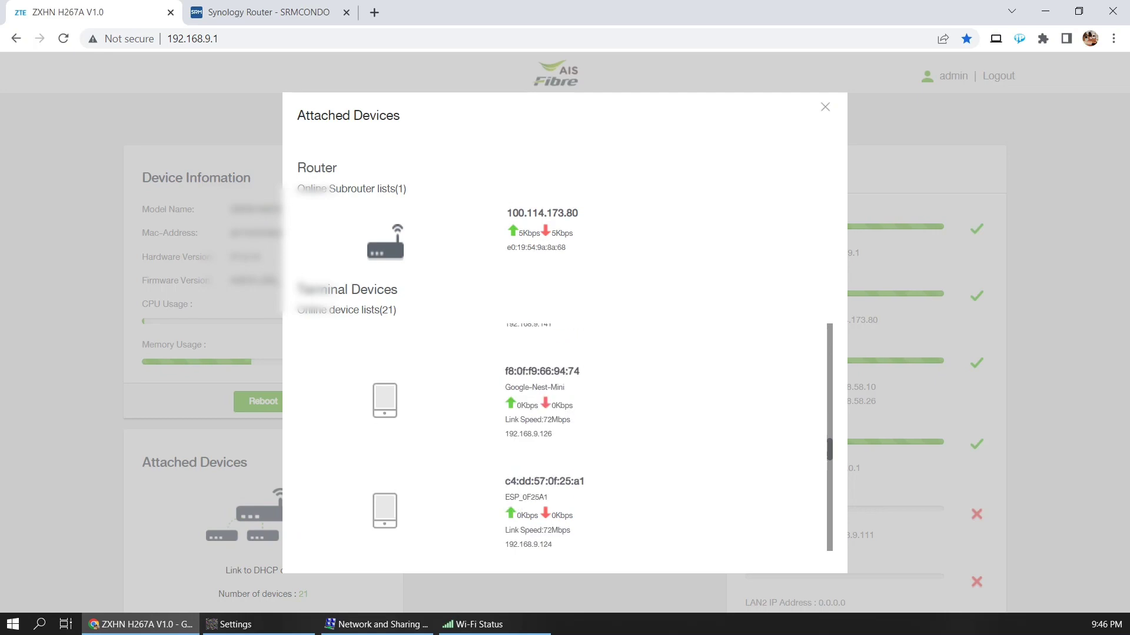
scroll(556, 438, "down", 10)
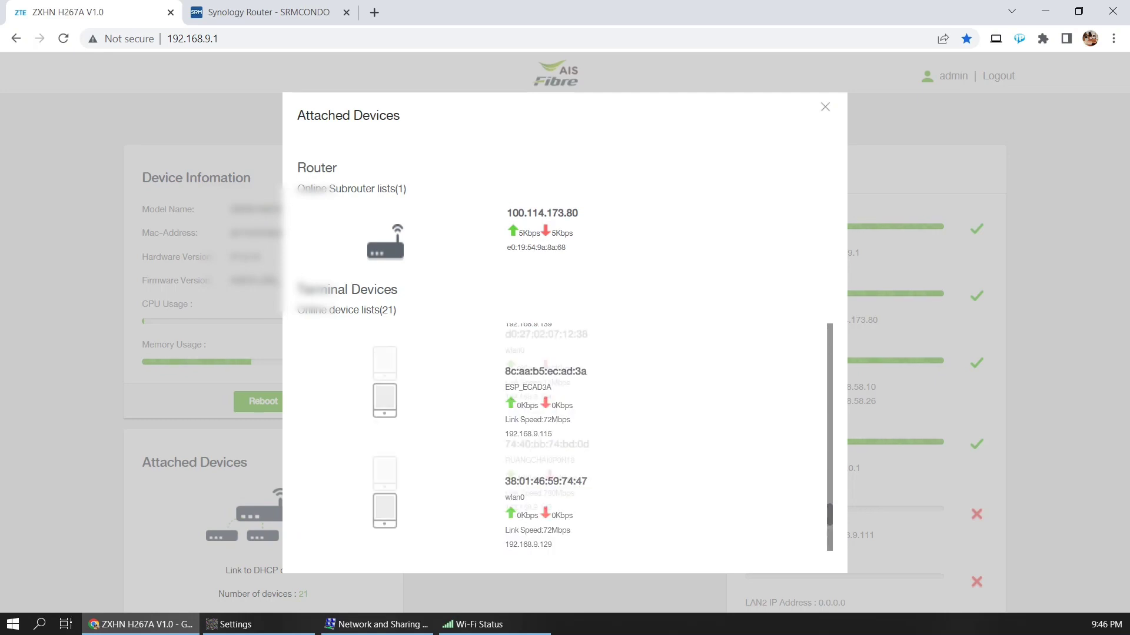
scroll(602, 437, "down", 1)
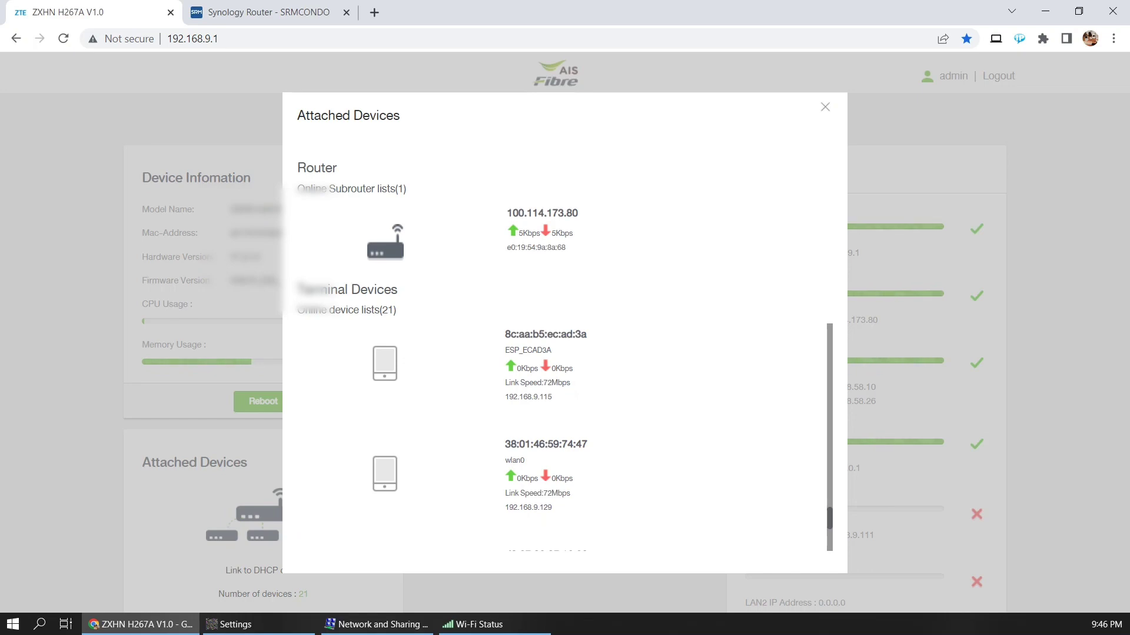
key("Escape")
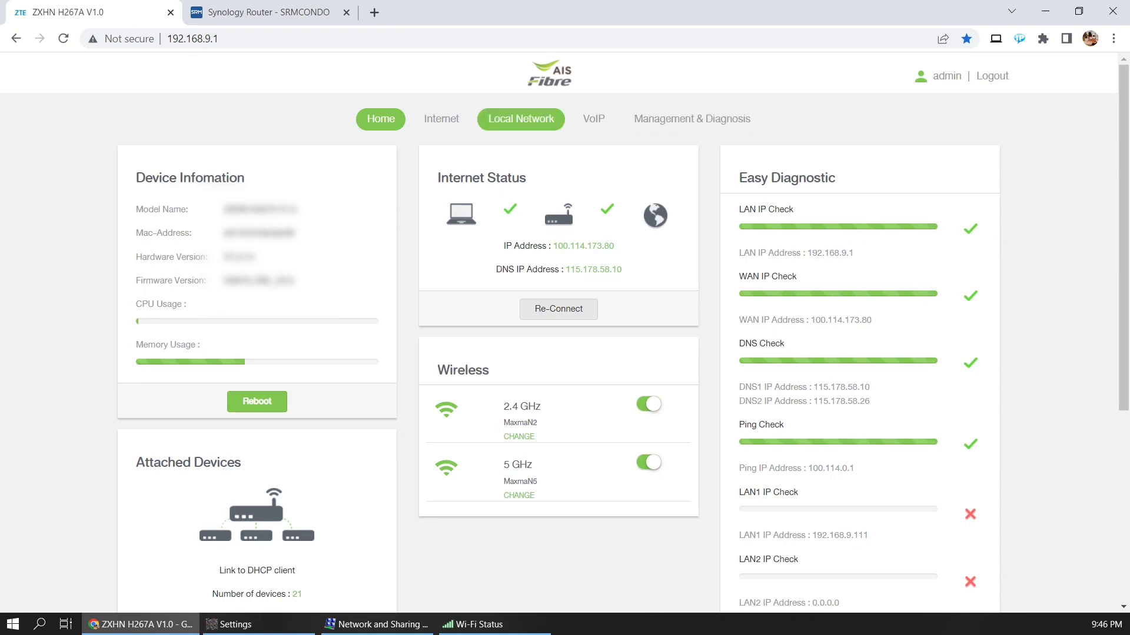
- Open the LAN IPv4 page of the Local Network settings and examine the port and remaining lease of the DHCP allocated addresses
left_click(520, 118)
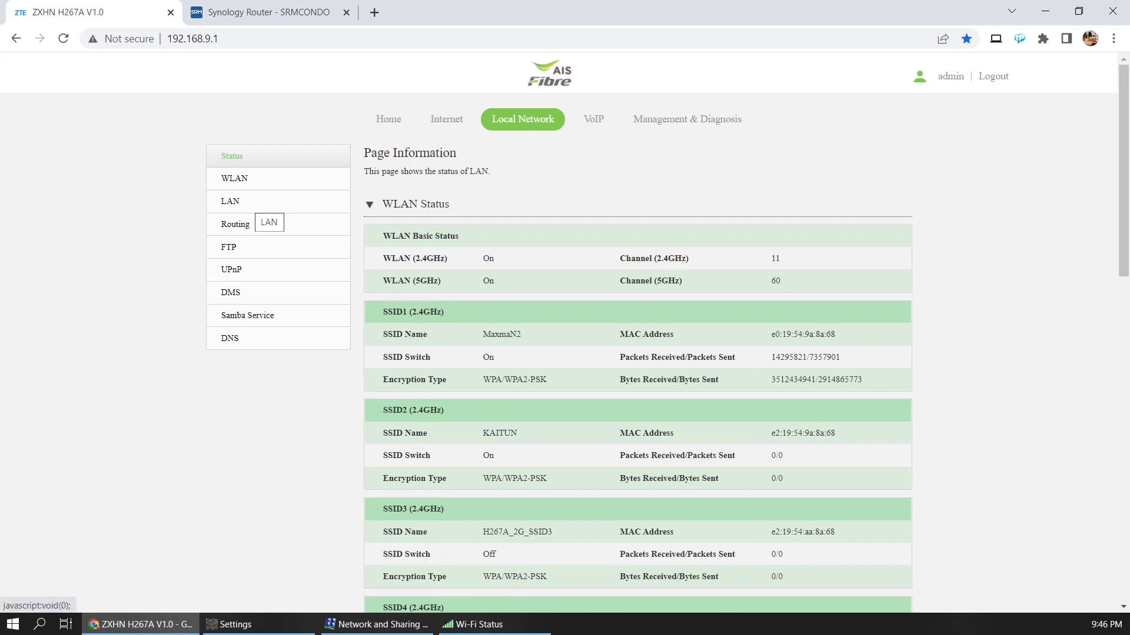
left_click(247, 201)
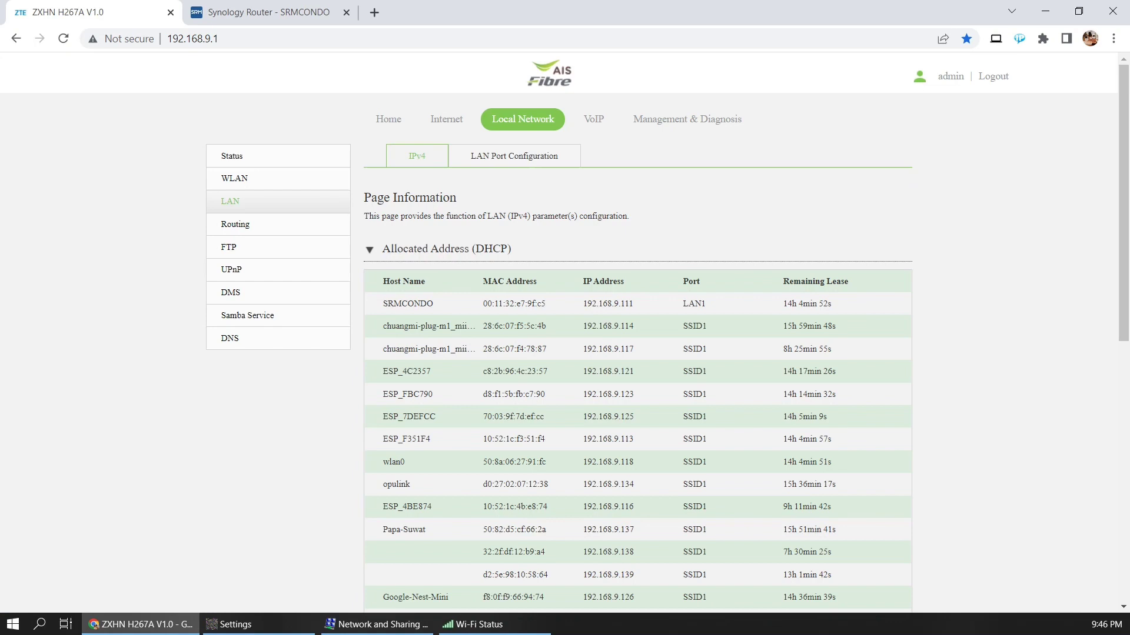
left_click_drag(783, 281, 849, 281)
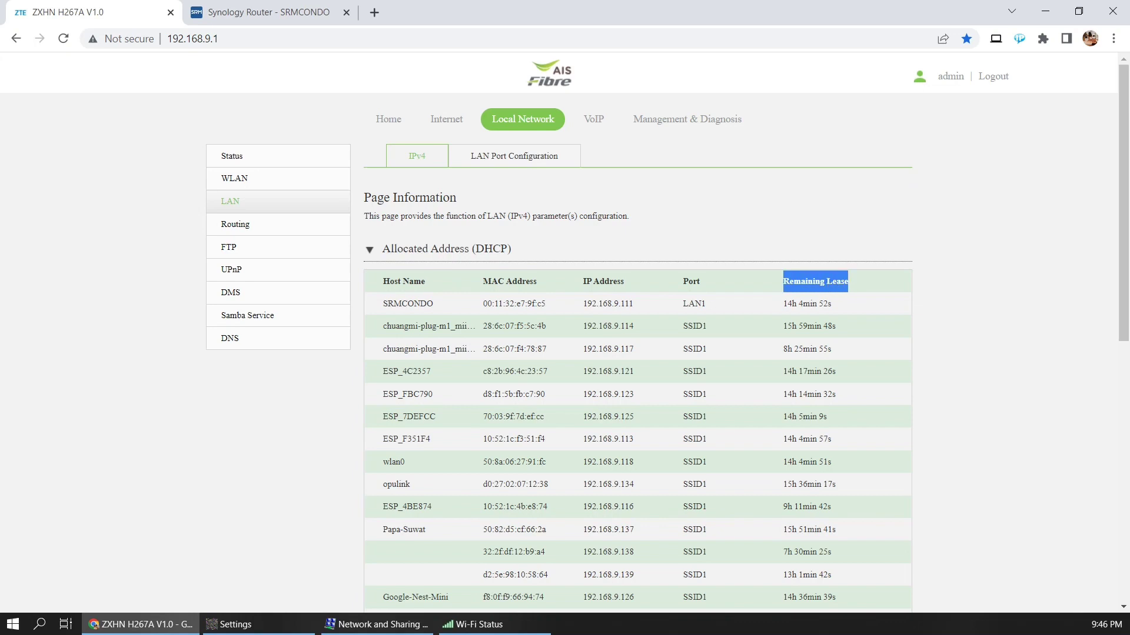
left_click(849, 281)
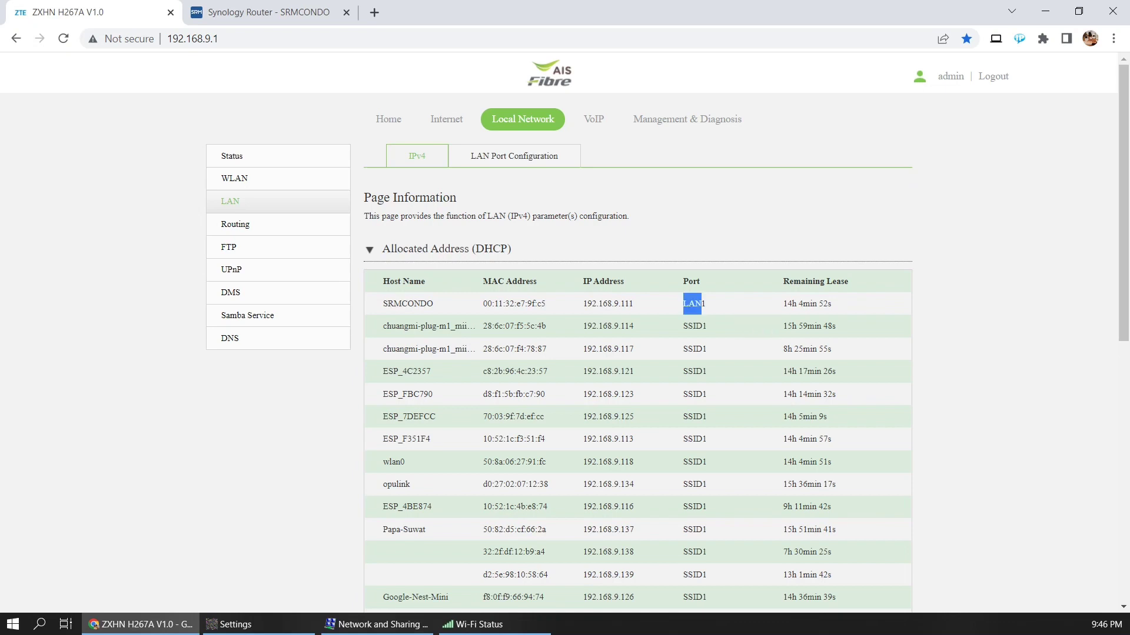
left_click_drag(681, 326, 707, 326)
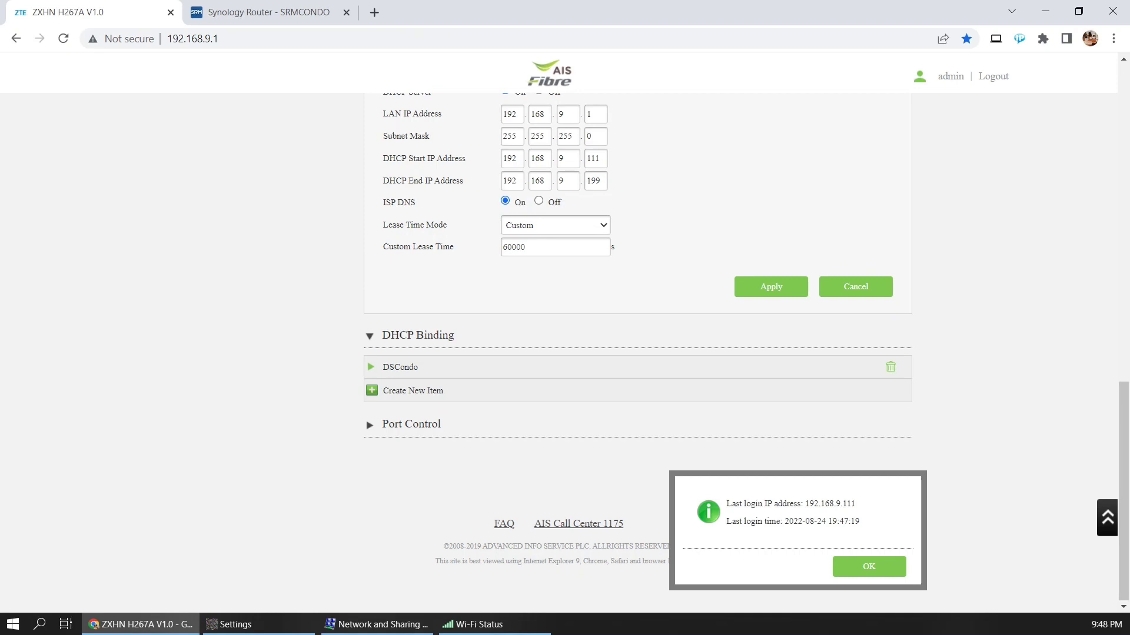
- Expand the DSCondo entry under DHCP Binding to examine its MAC and IP address, and dismiss the last-login notice
left_click(400, 367)
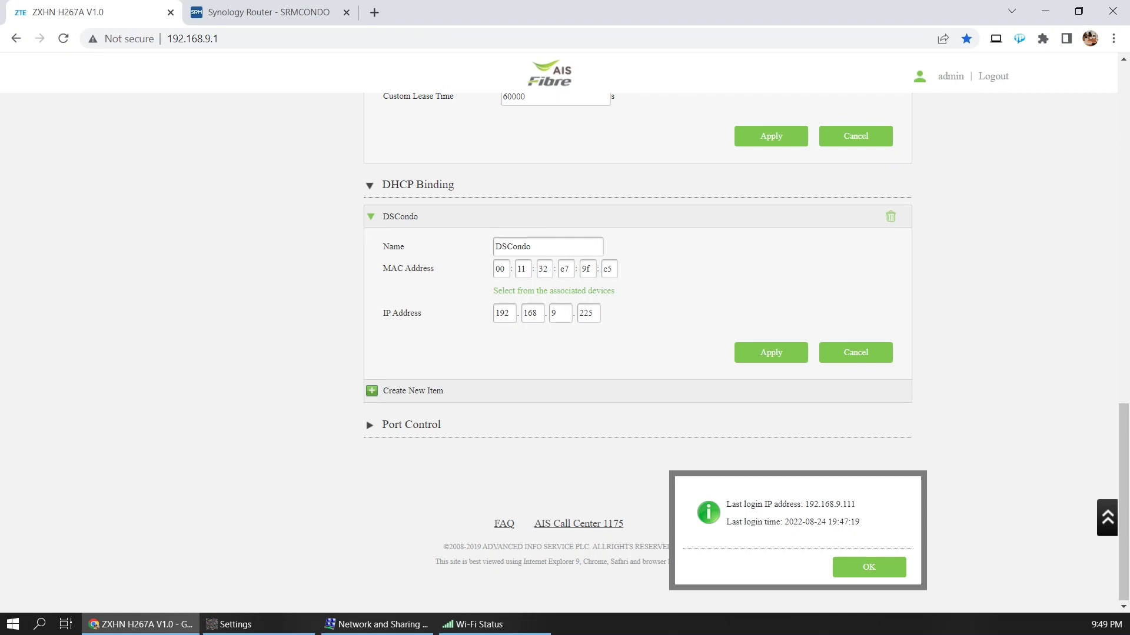
key("Return")
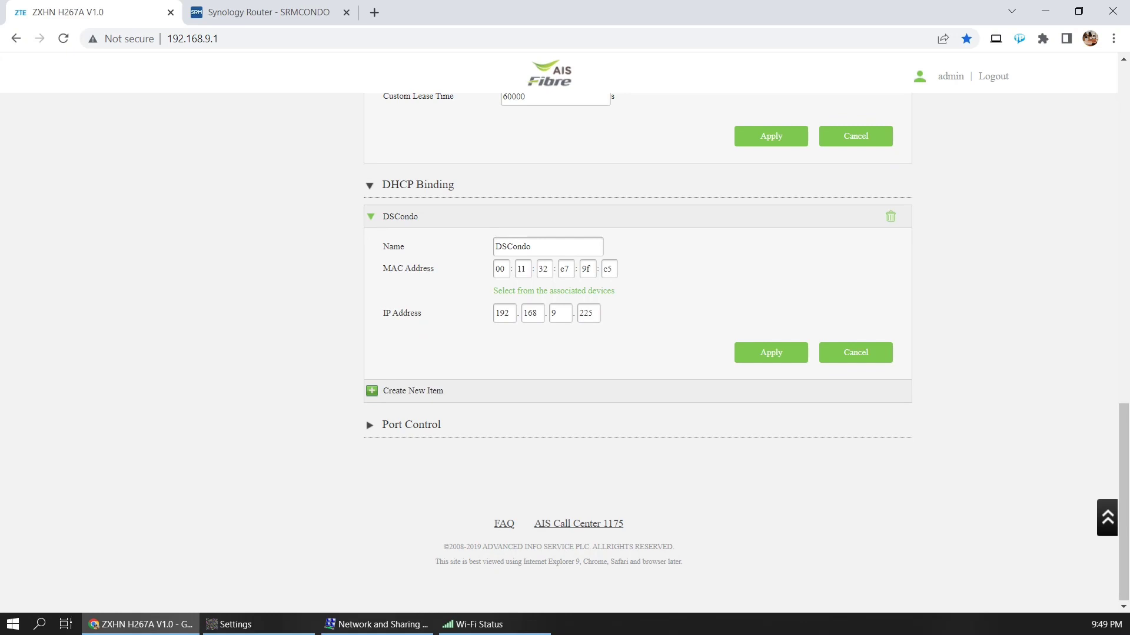
scroll(637, 354, "up", 1)
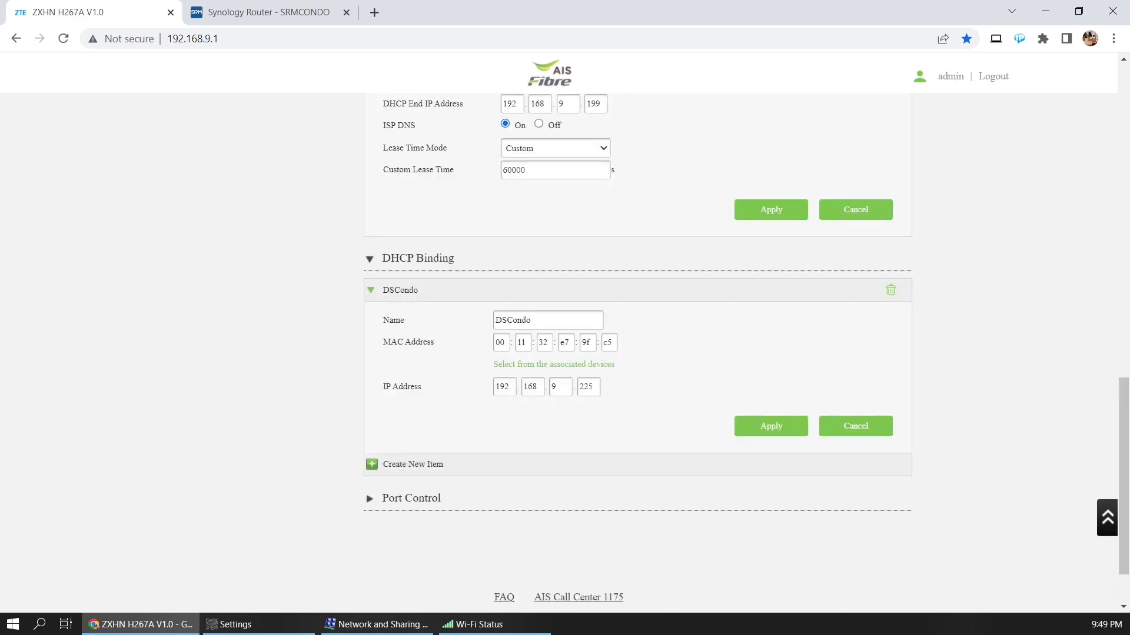